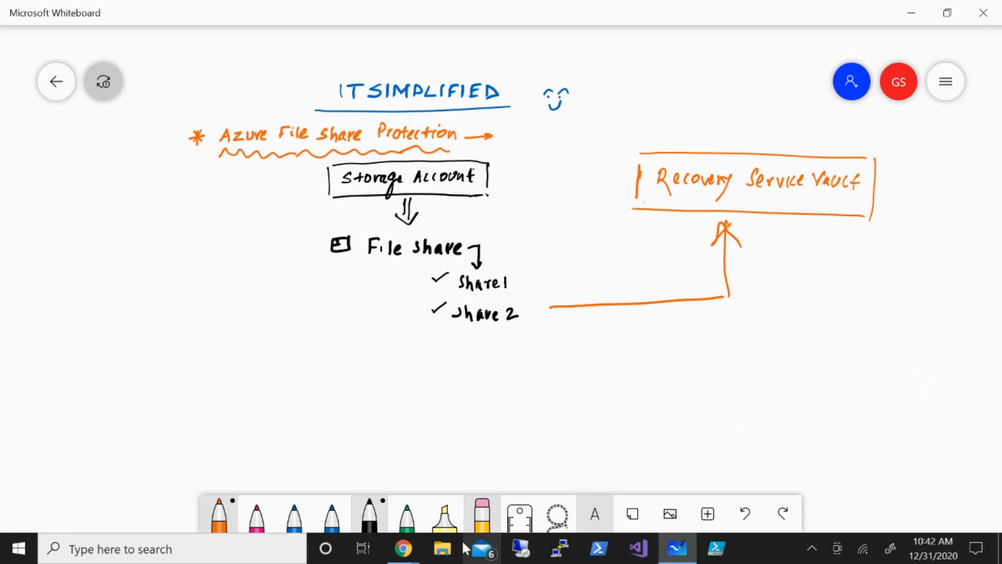
Switch to the Azure portal in Chrome, search for storage and open the Storage accounts list.
left_click(409, 557)
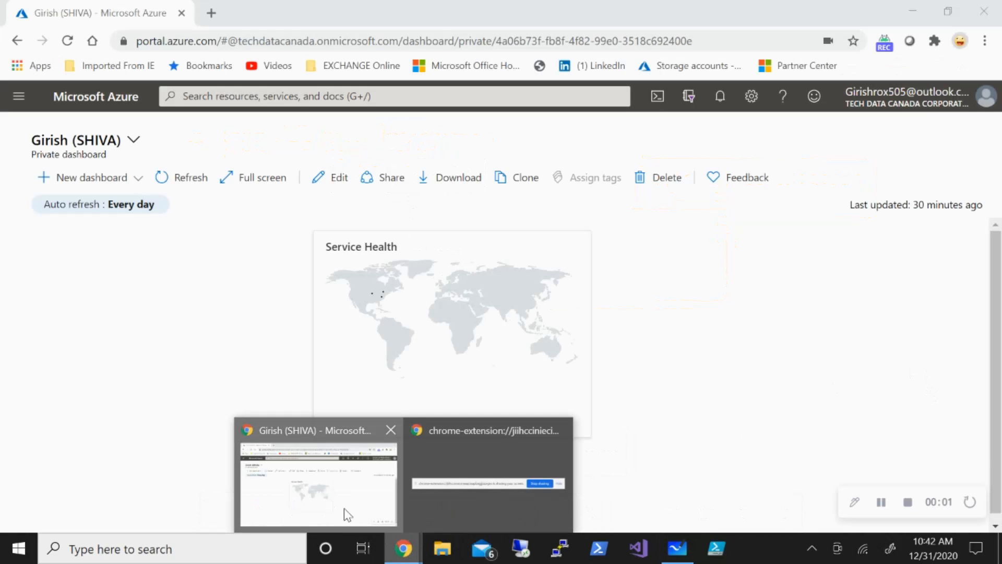
left_click(344, 509)
left_click(528, 98)
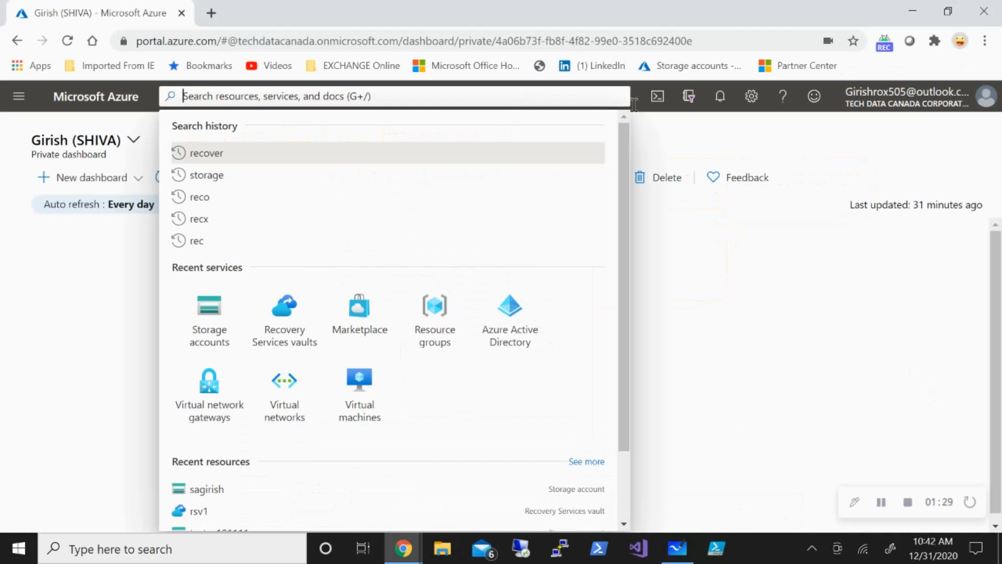
type("sy")
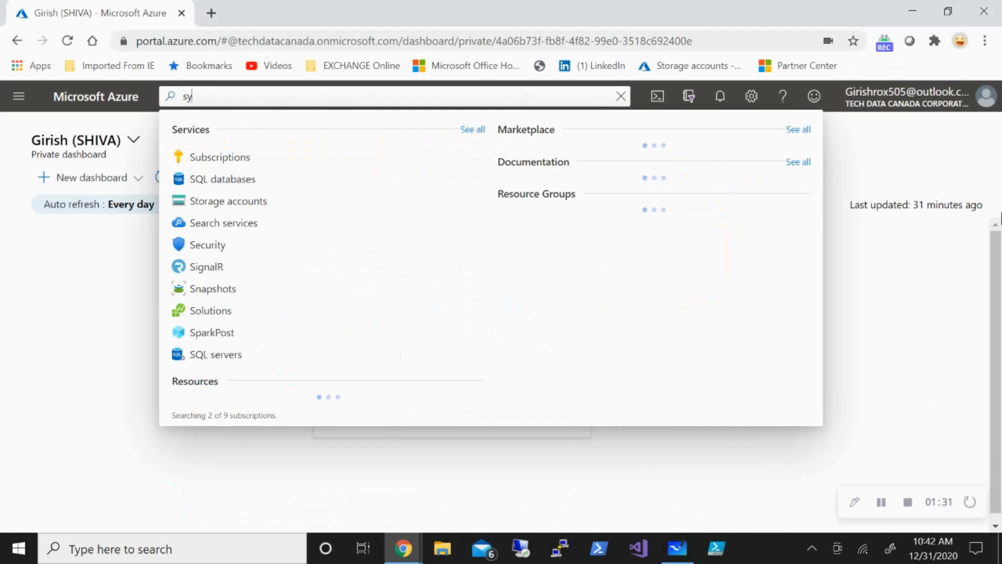
key("BackSpace")
type("toarge")
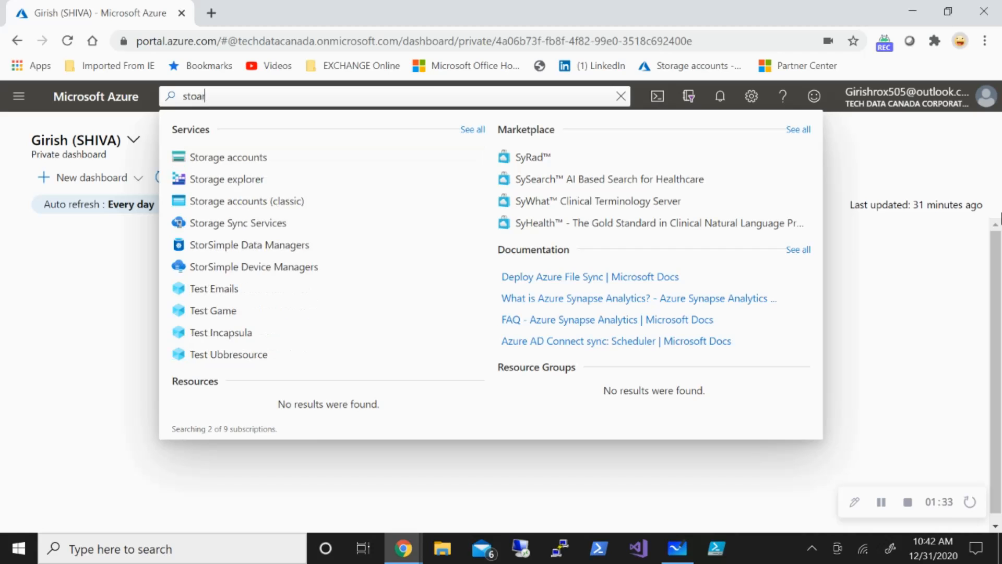
left_click(287, 161)
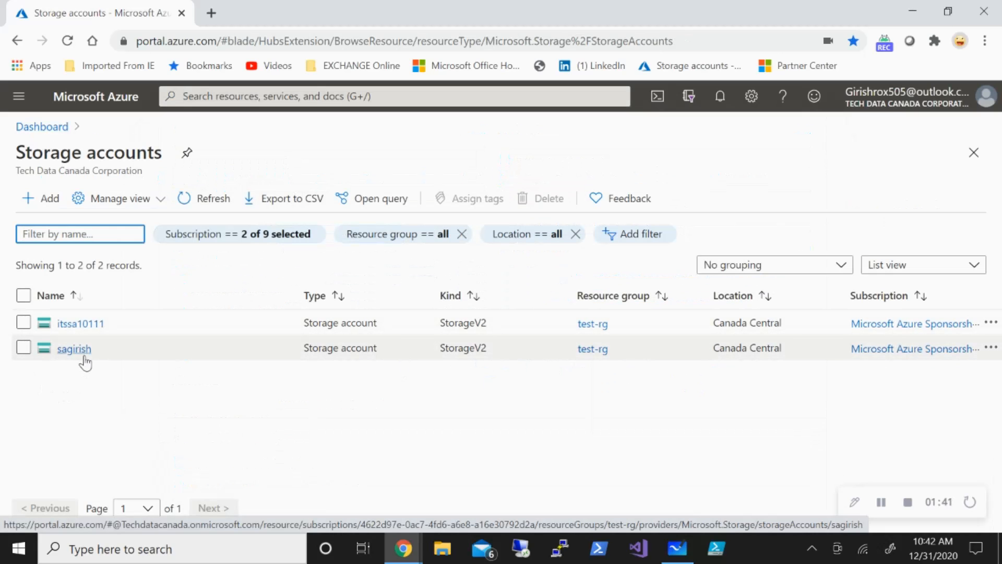
Open the file shares of the sagirish storage account.
left_click(84, 355)
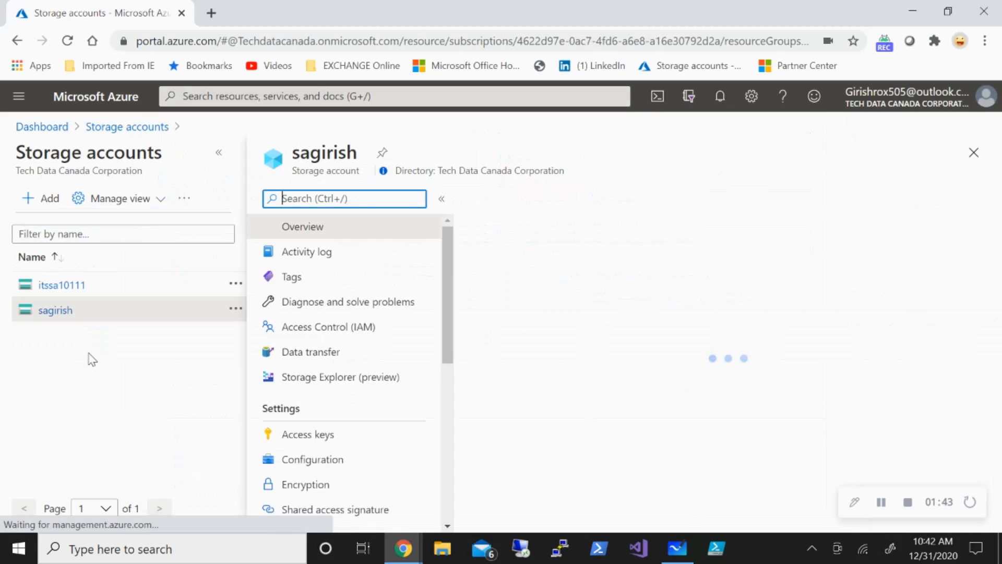
scroll(336, 354, "down", 7)
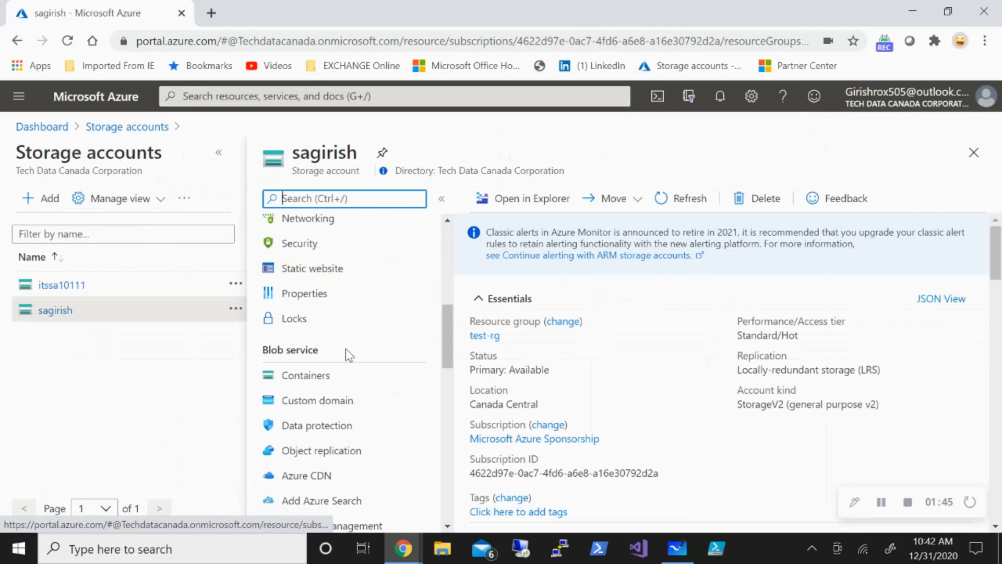
scroll(346, 349, "down", 3)
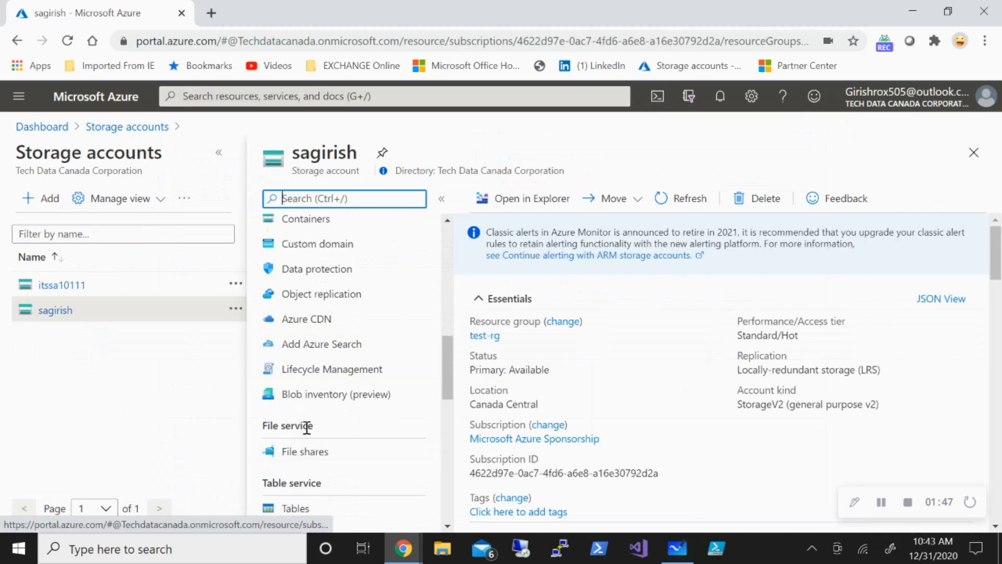
left_click(310, 460)
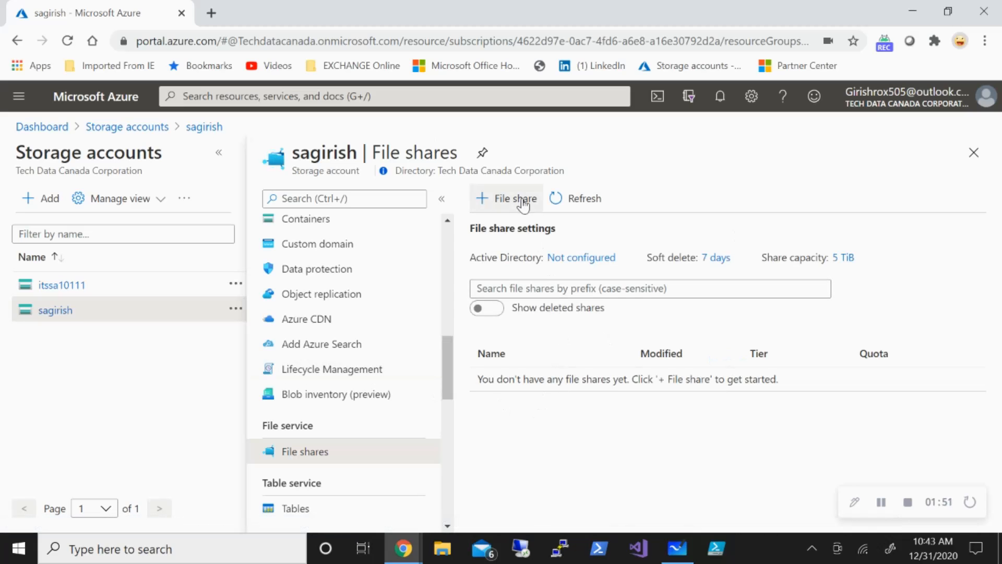
Create a file share named fs1 with a 10 GiB quota and the Hot tier.
left_click(524, 205)
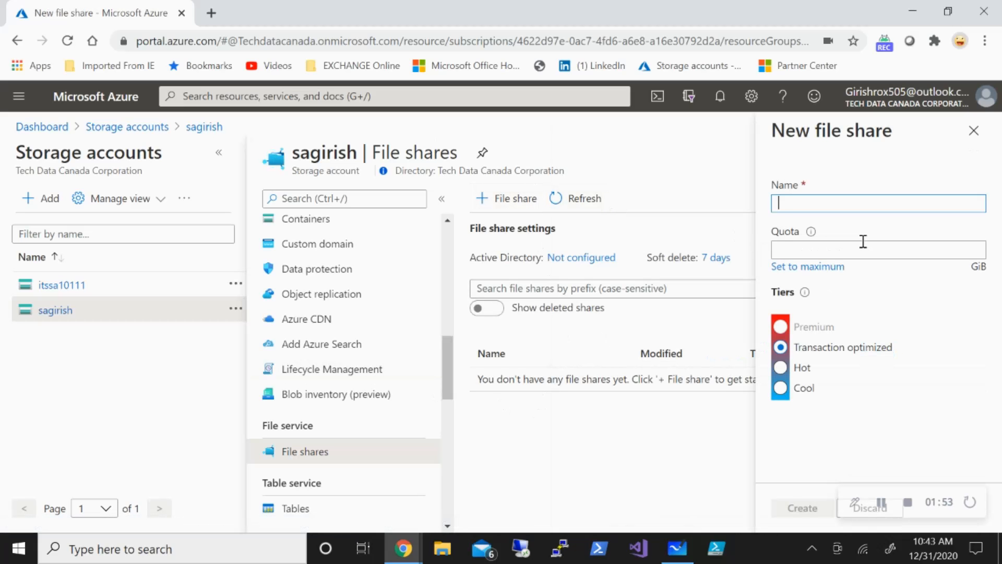
type("fs1")
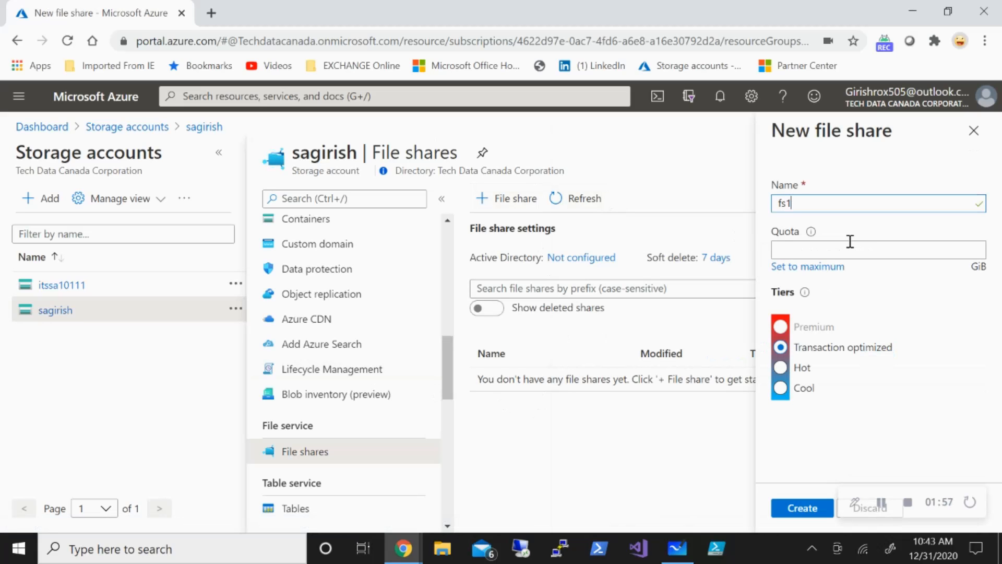
left_click(845, 249)
type("10")
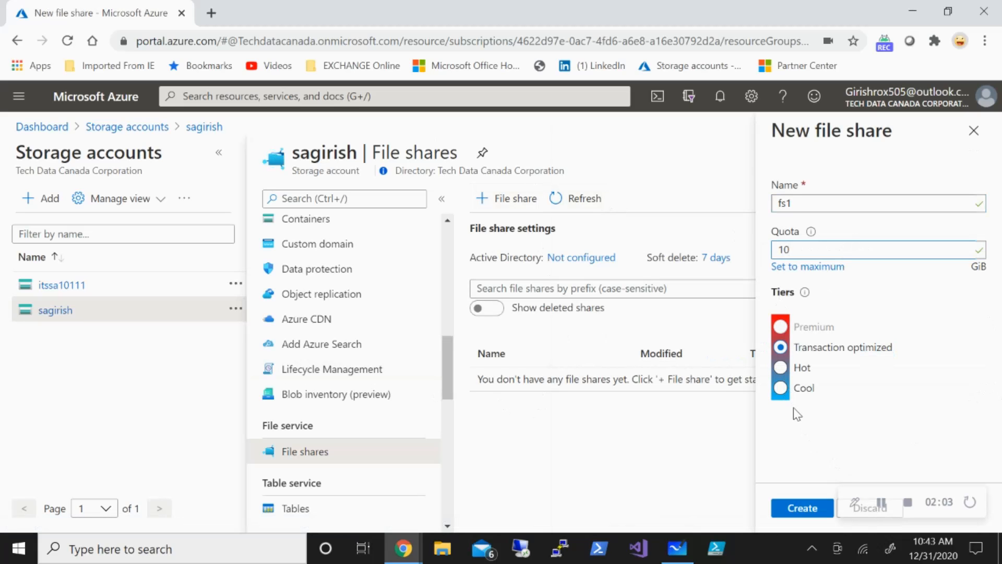
left_click(781, 367)
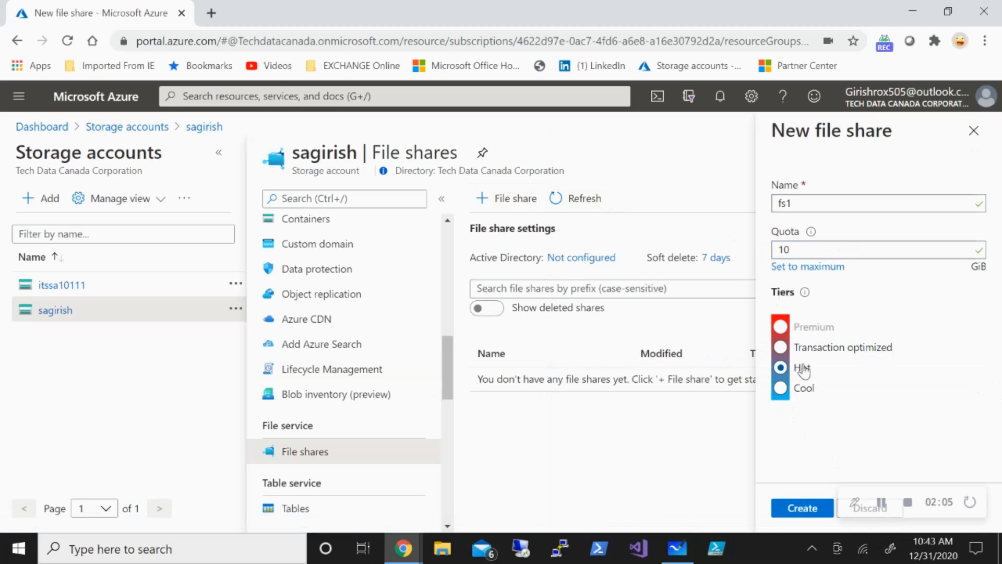
left_click(813, 506)
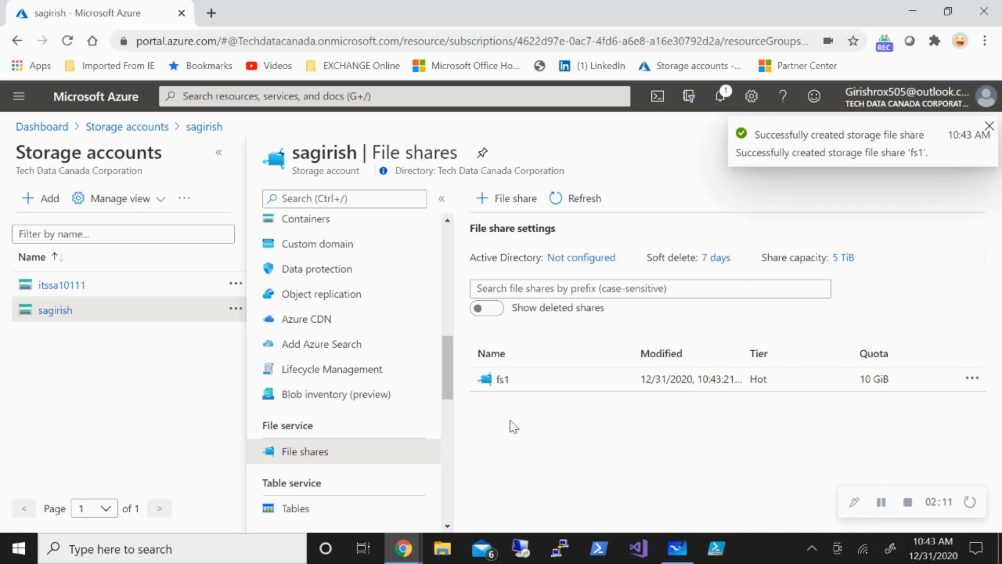
Upload flag.png from the Desktop to the fs1 file share and dismiss the notification.
left_click(502, 388)
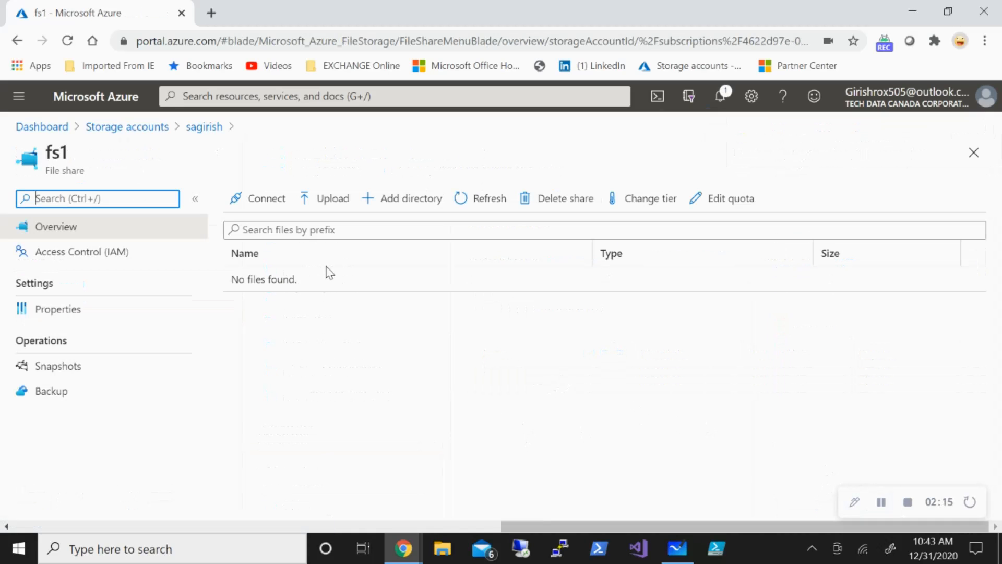
left_click(335, 214)
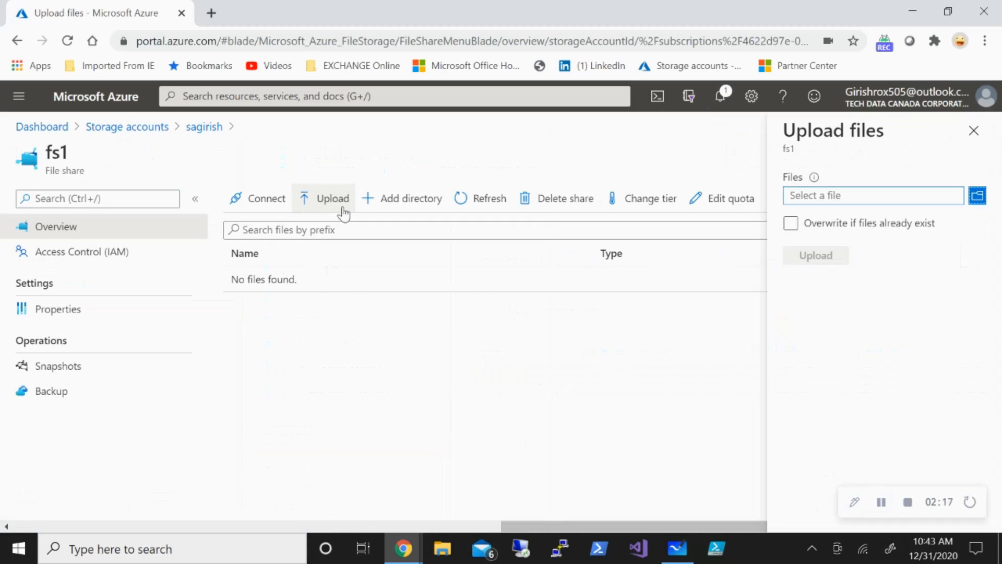
left_click(978, 197)
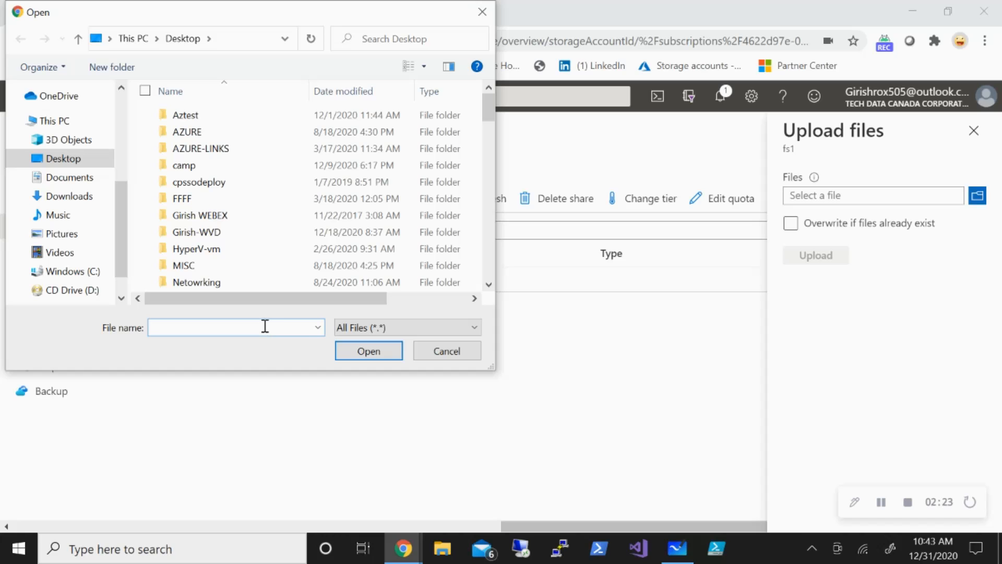
type("flag")
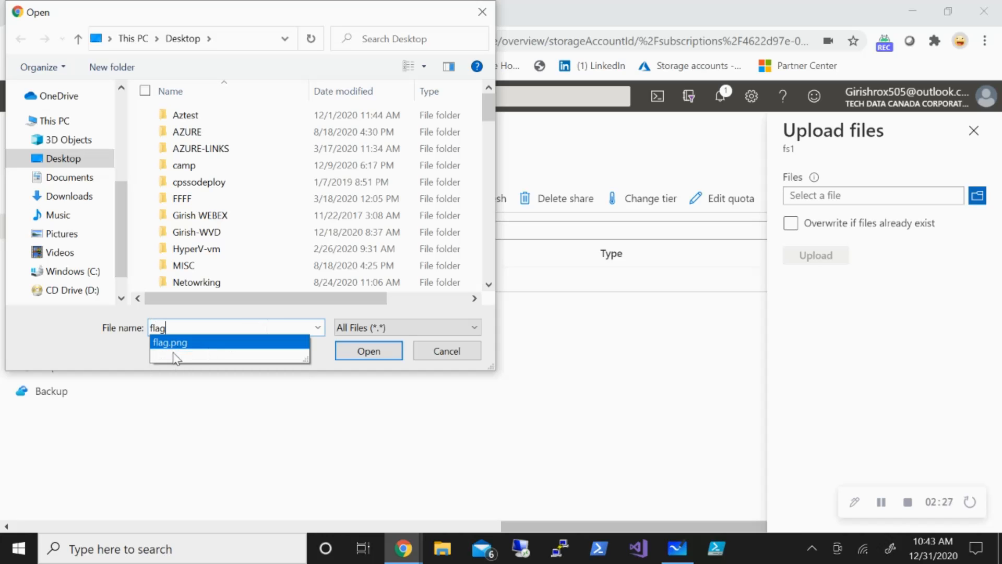
left_click(243, 342)
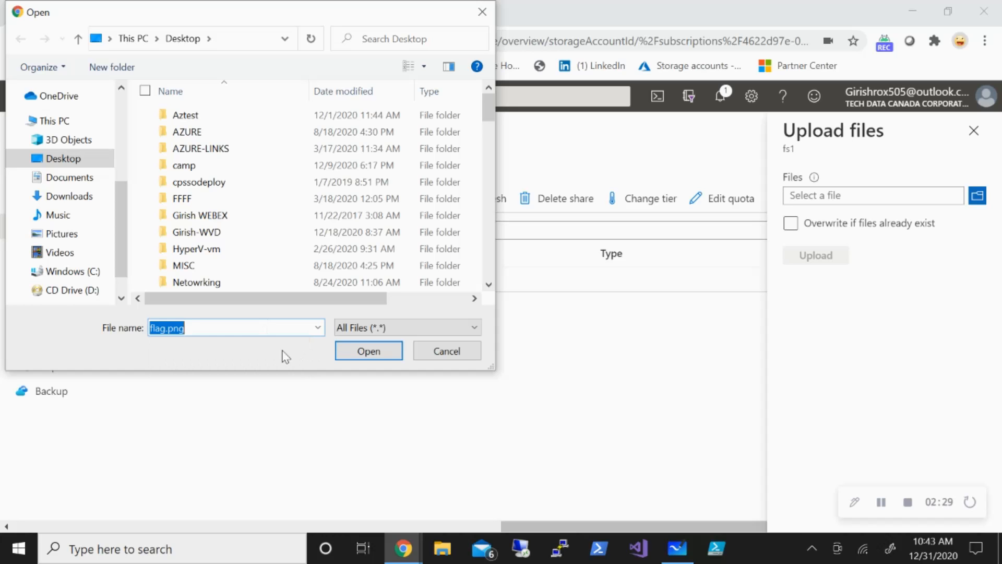
left_click(366, 351)
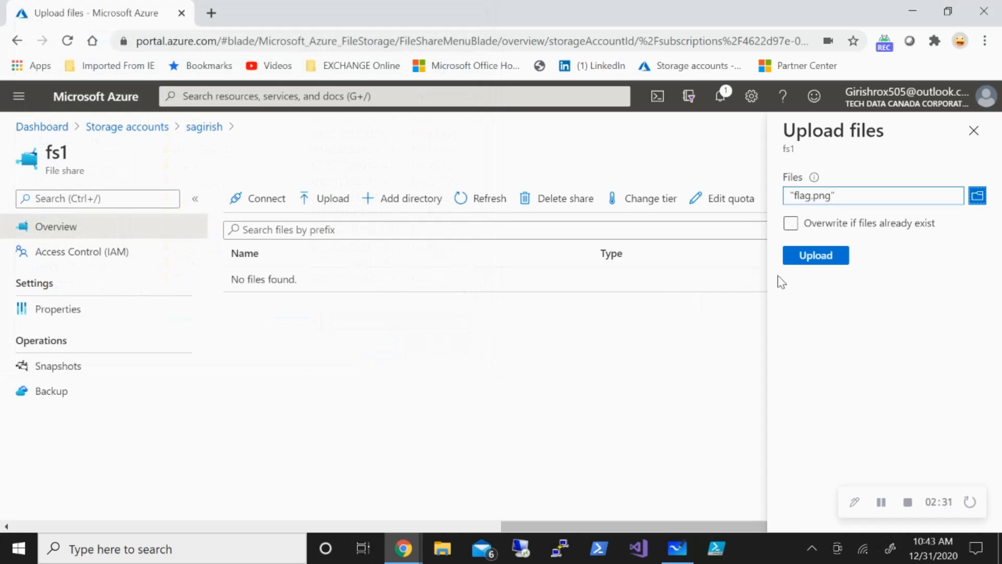
left_click(789, 261)
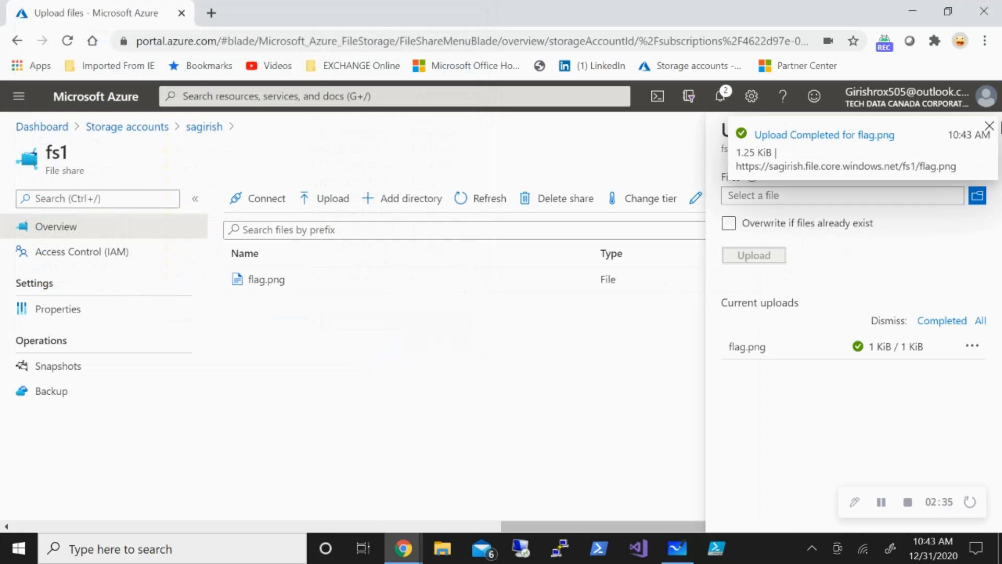
left_click(988, 127)
Upload a1.jpg from the Desktop to the fs1 file share and close the upload form.
left_click(981, 198)
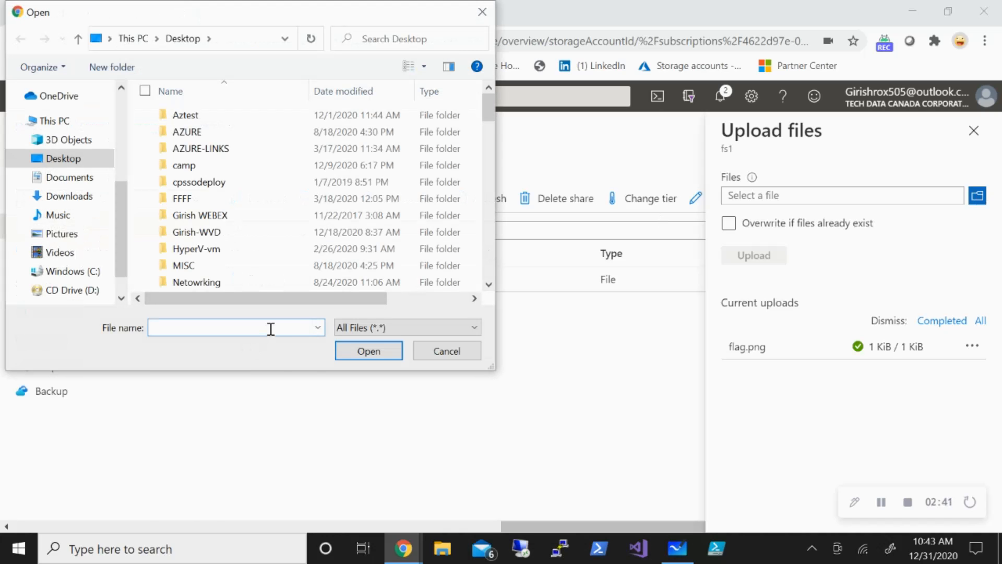
type("a")
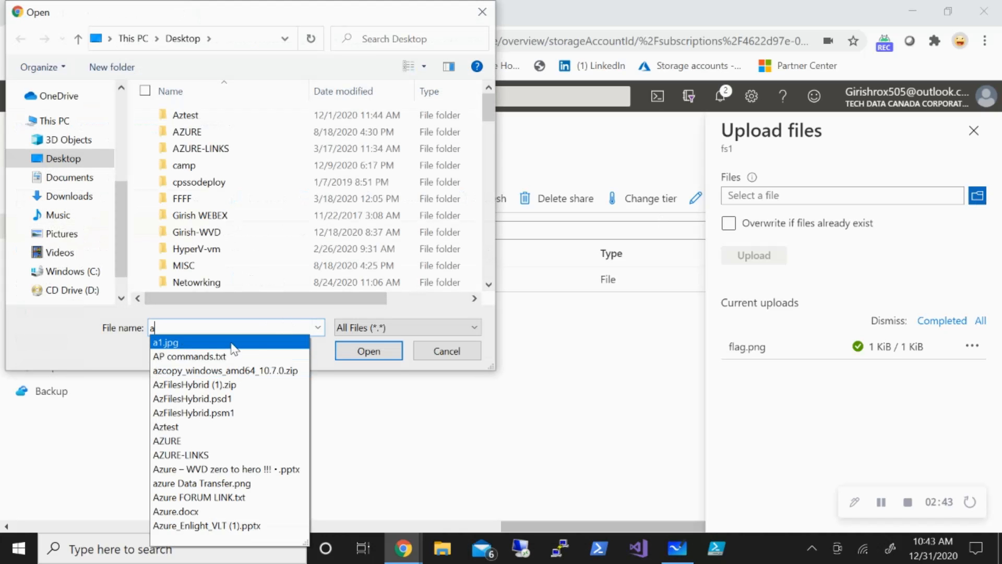
left_click(360, 350)
left_click(364, 345)
left_click(751, 255)
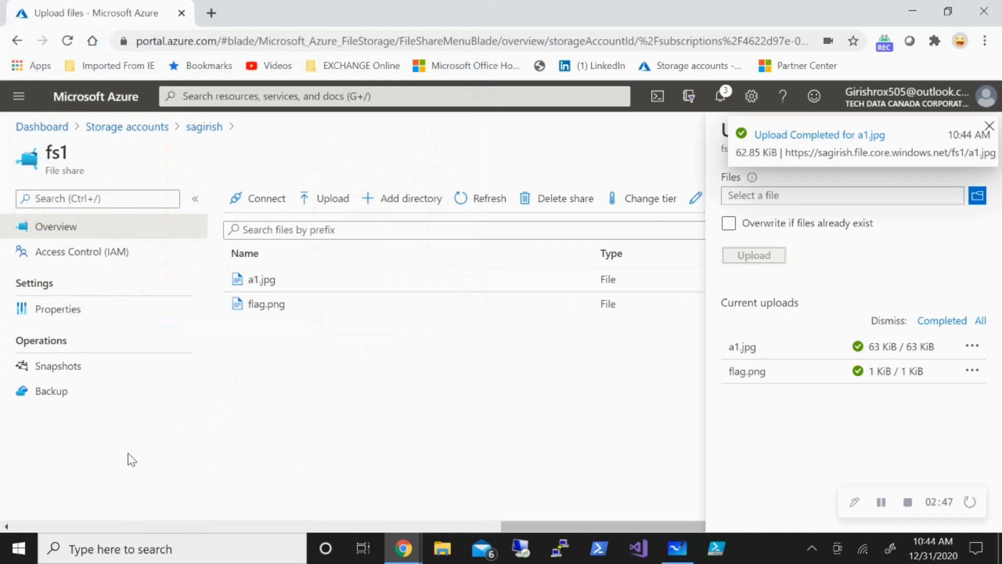
left_click(989, 126)
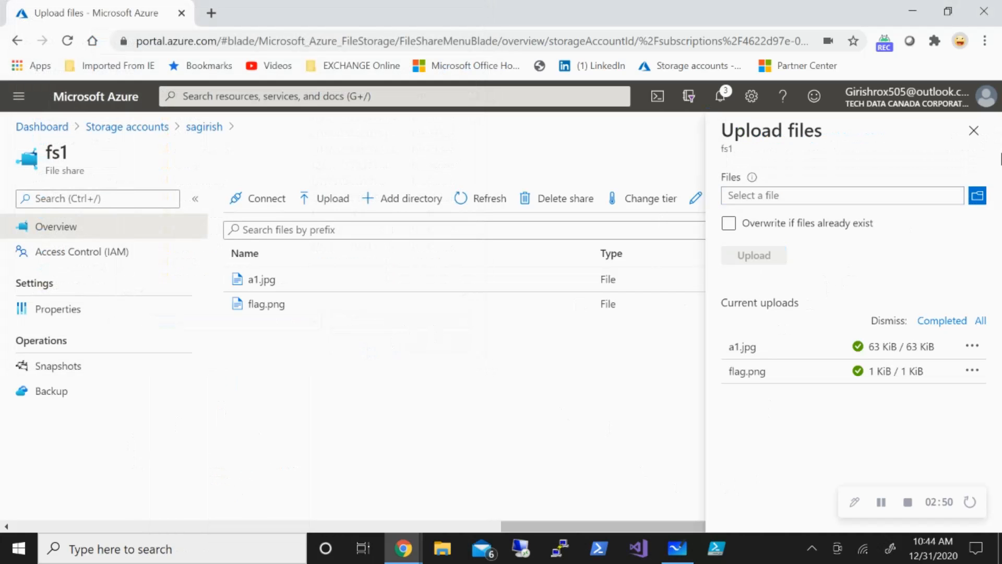
left_click(982, 138)
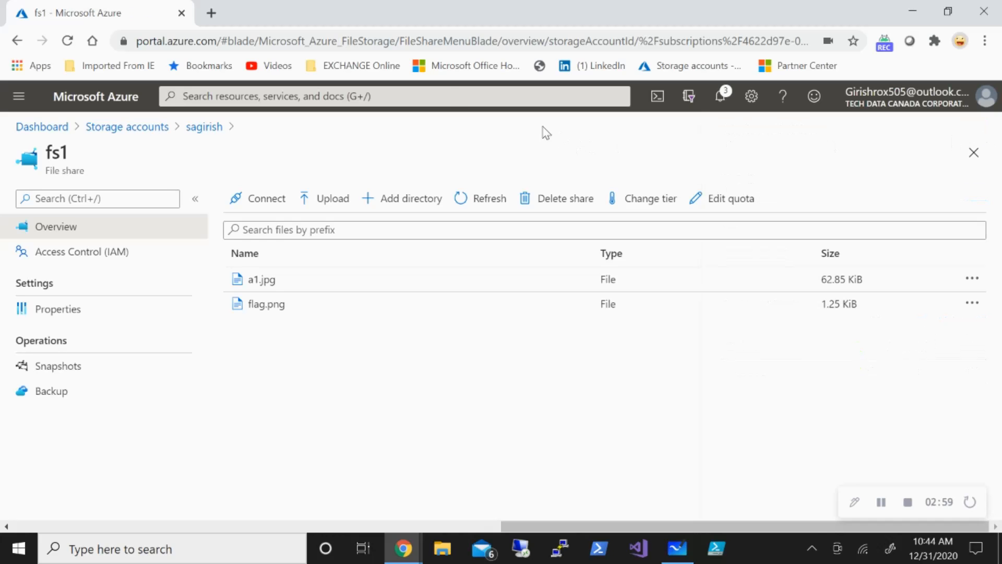
Search the portal for recovery and open the Recovery Services vaults list.
left_click(448, 95)
type("re")
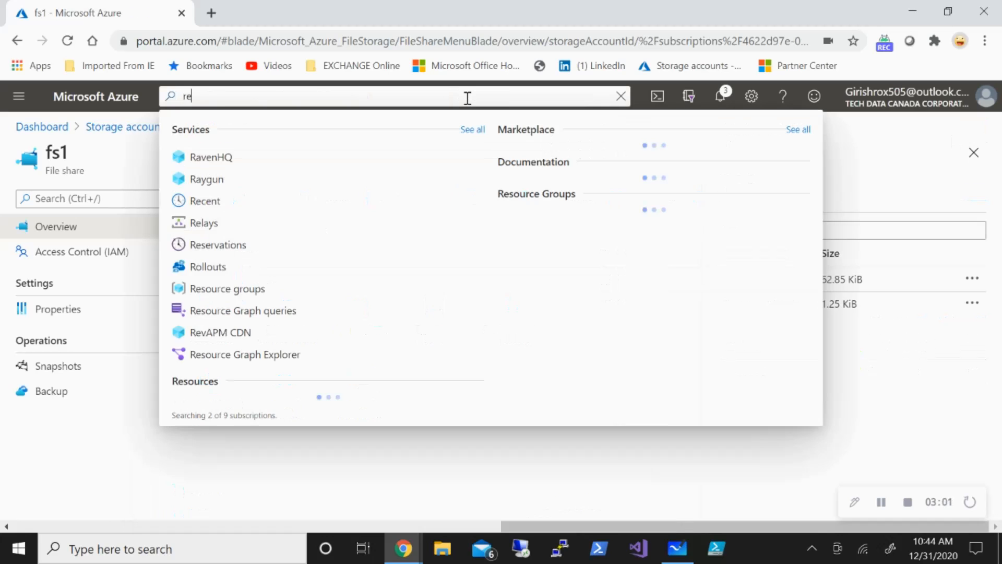
type("covery")
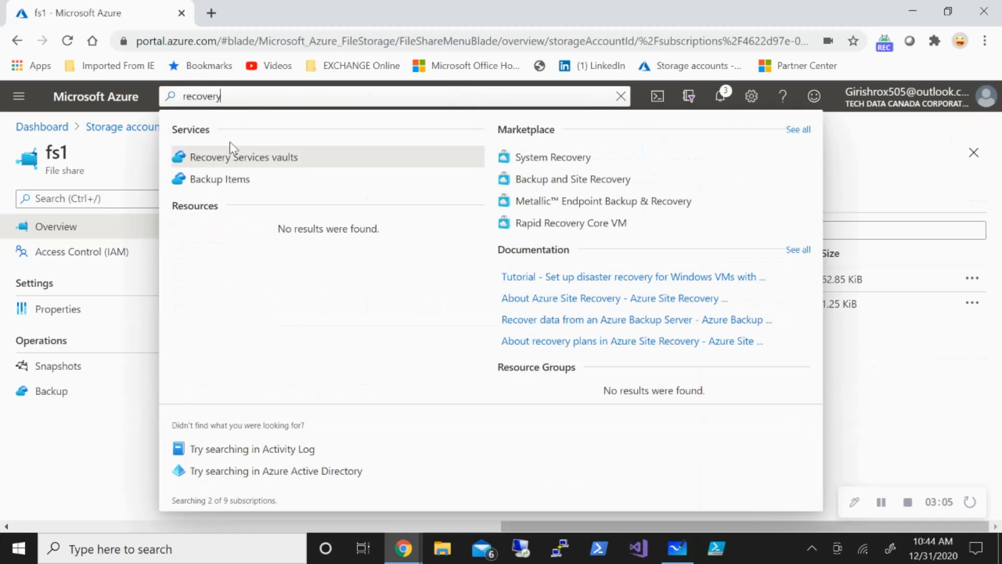
left_click(237, 158)
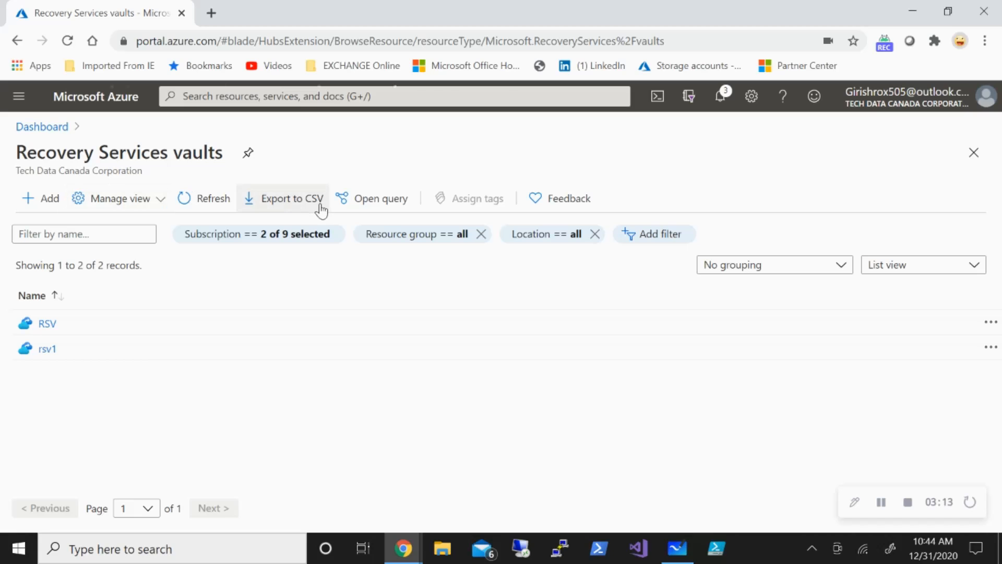
left_click(882, 503)
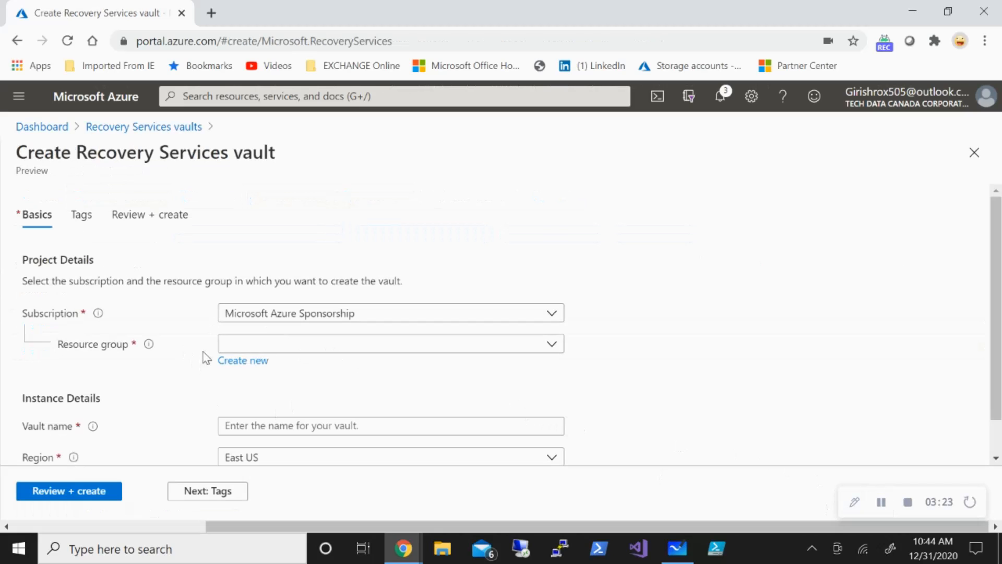
scroll(244, 360, "down", 1)
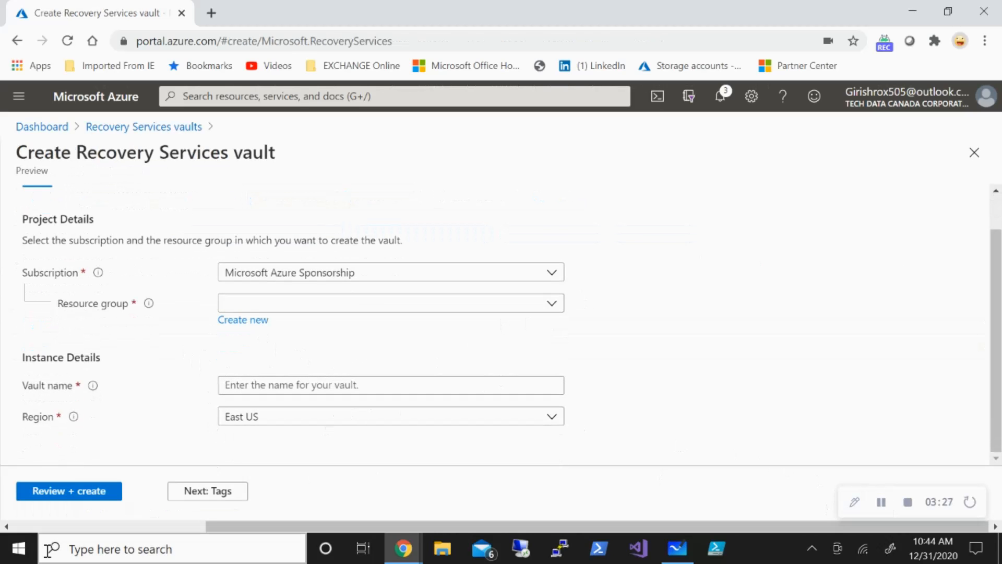
left_click(975, 152)
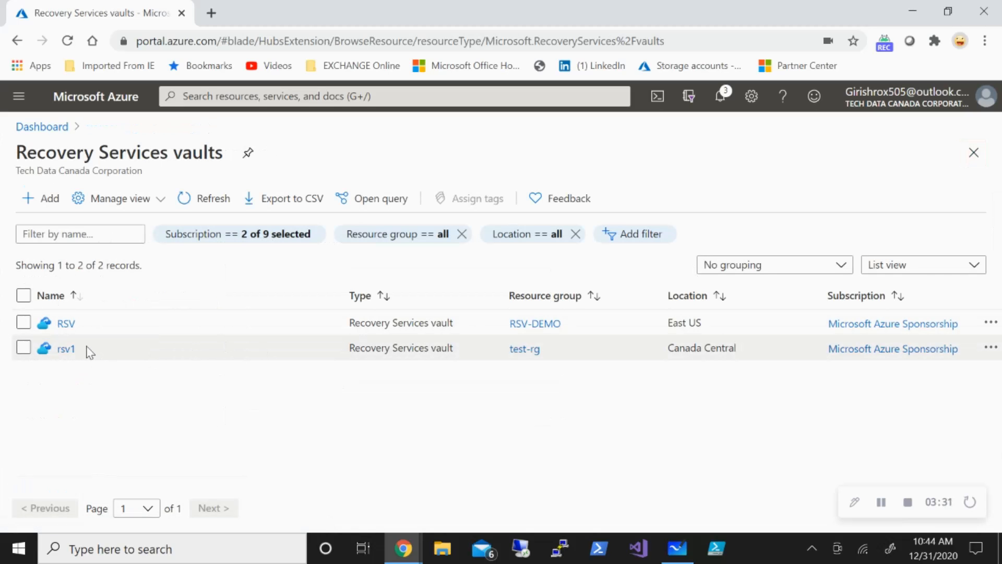
Open the rsv1 vault and start configuring a backup for an Azure FileShare workload running in Azure.
left_click(66, 349)
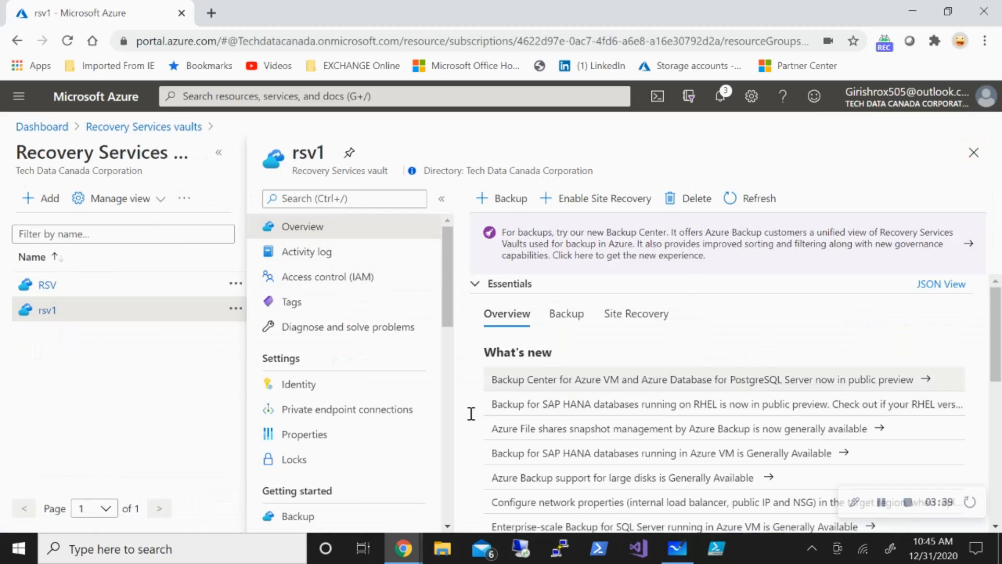
left_click(513, 206)
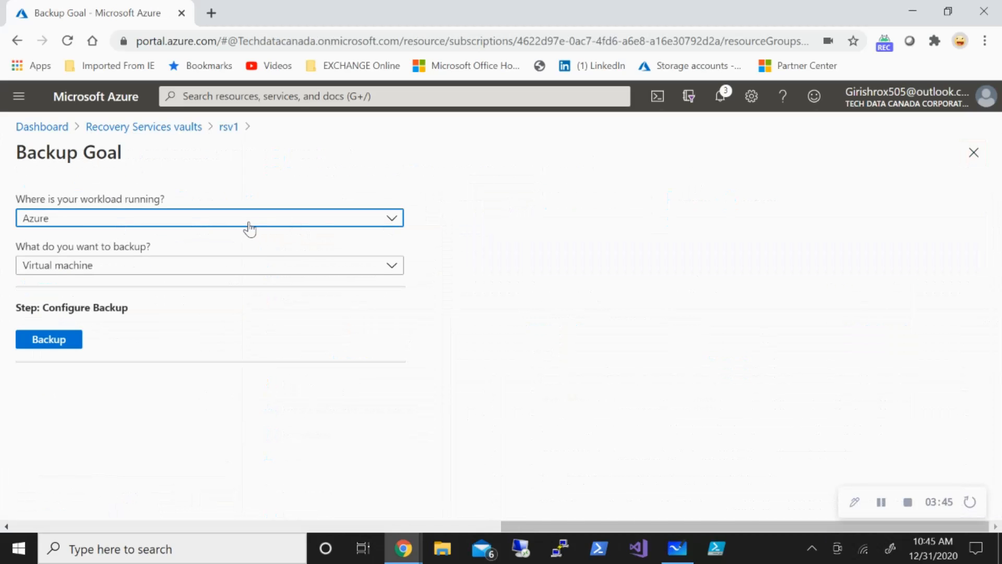
left_click(278, 273)
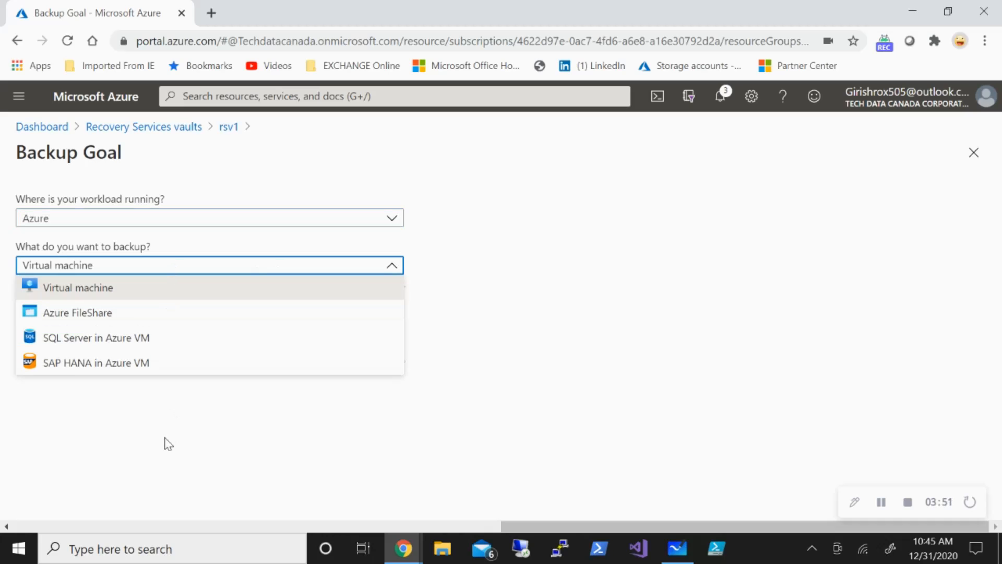
left_click(118, 315)
left_click(75, 346)
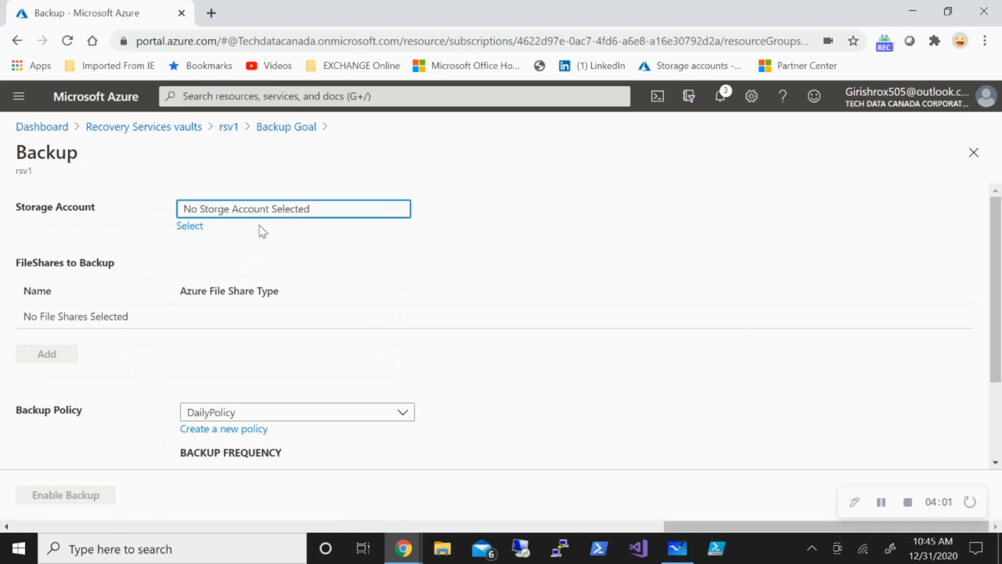
Select sagirish as the storage account for the backup.
left_click(189, 225)
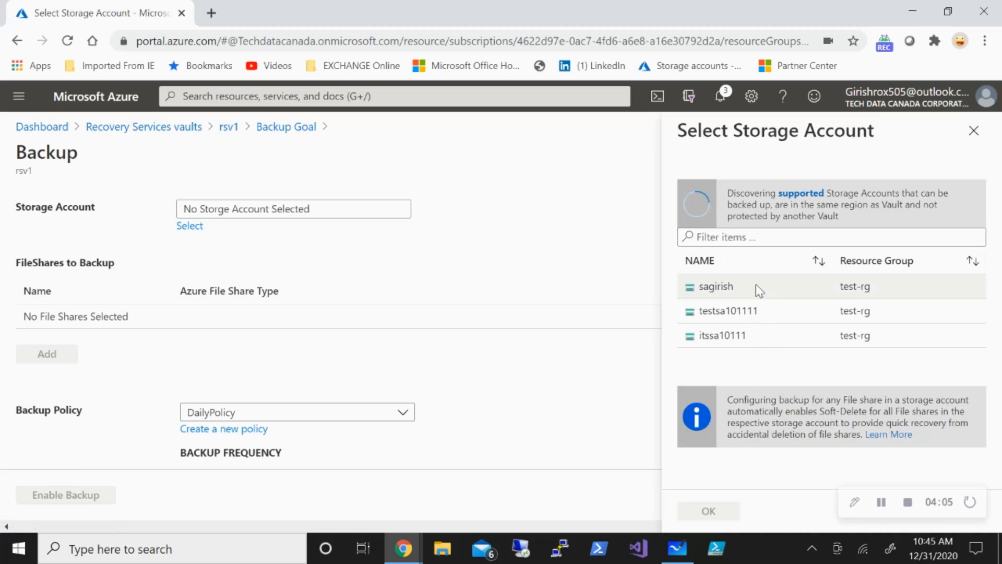
left_click(711, 288)
left_click(718, 511)
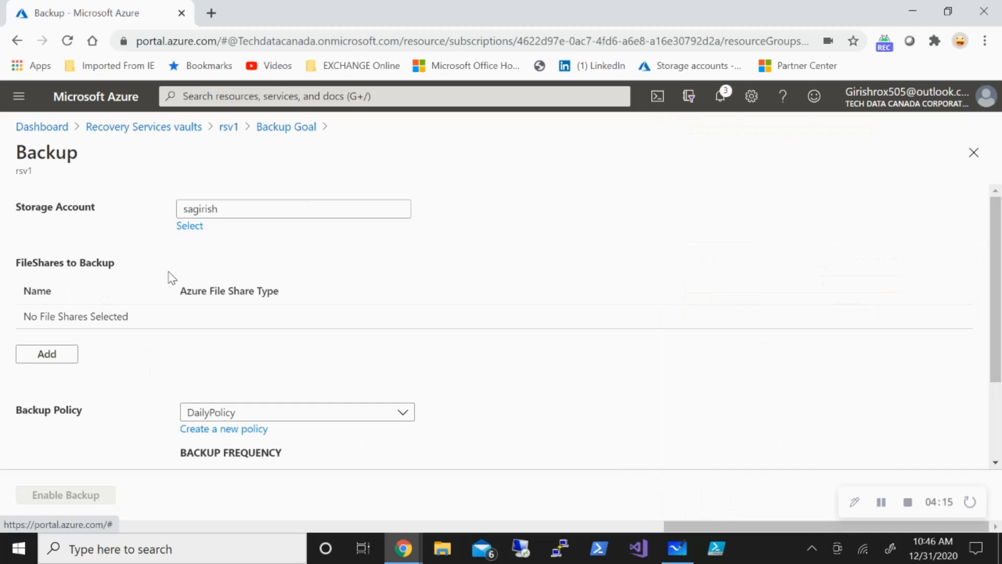
Add the fs1 file share to the file shares to back up.
left_click(69, 356)
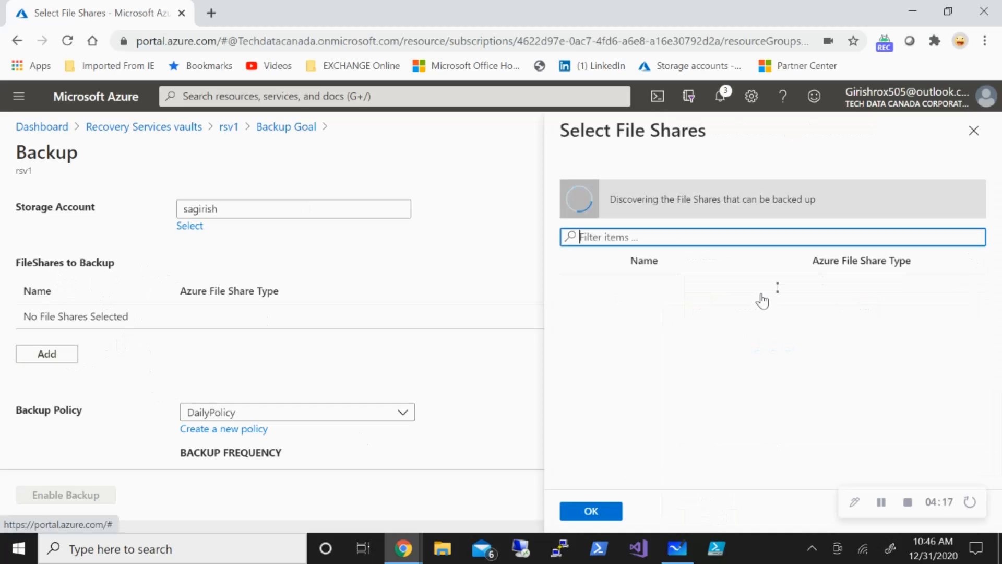
left_click(575, 287)
left_click(575, 287)
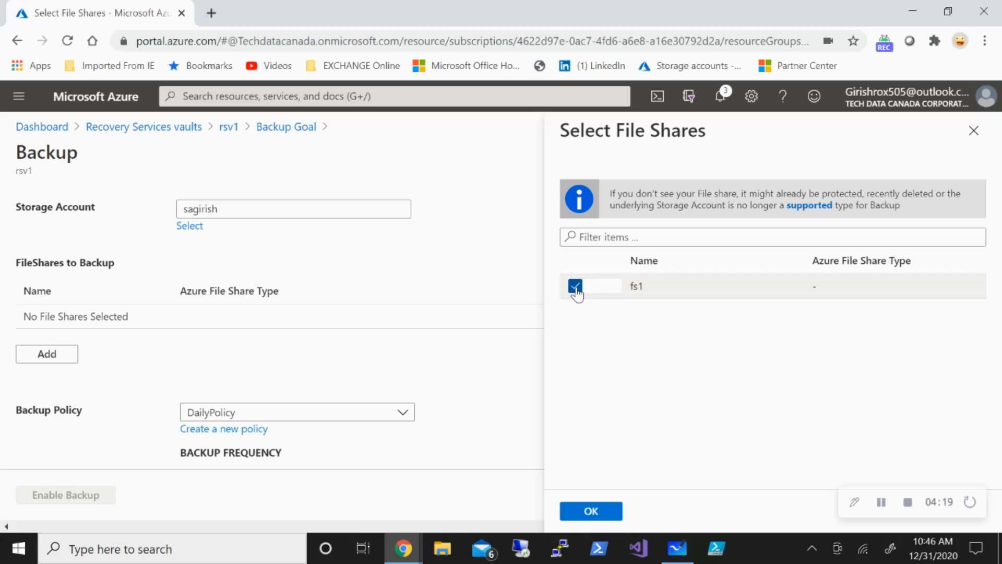
left_click(591, 511)
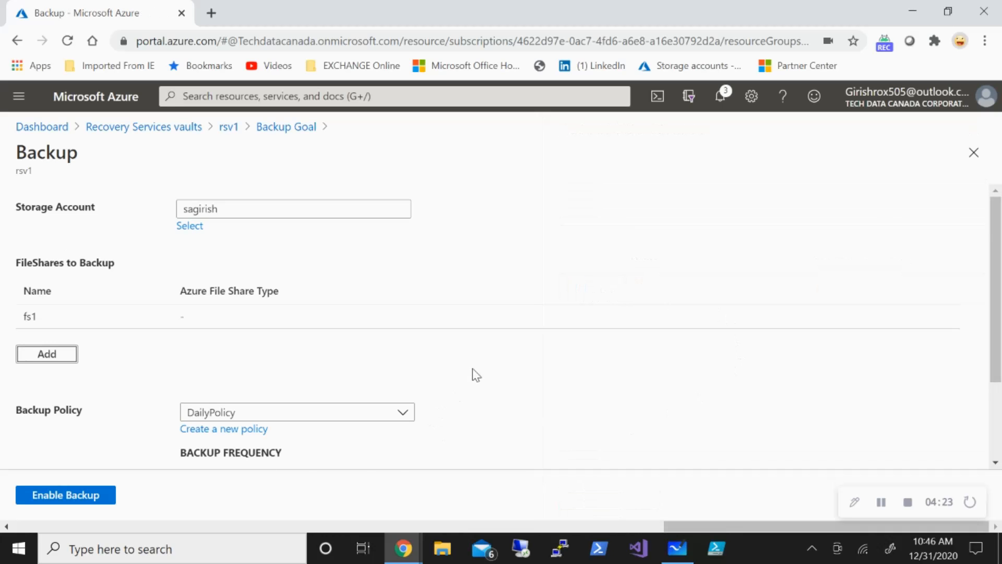
scroll(475, 375, "down", 2)
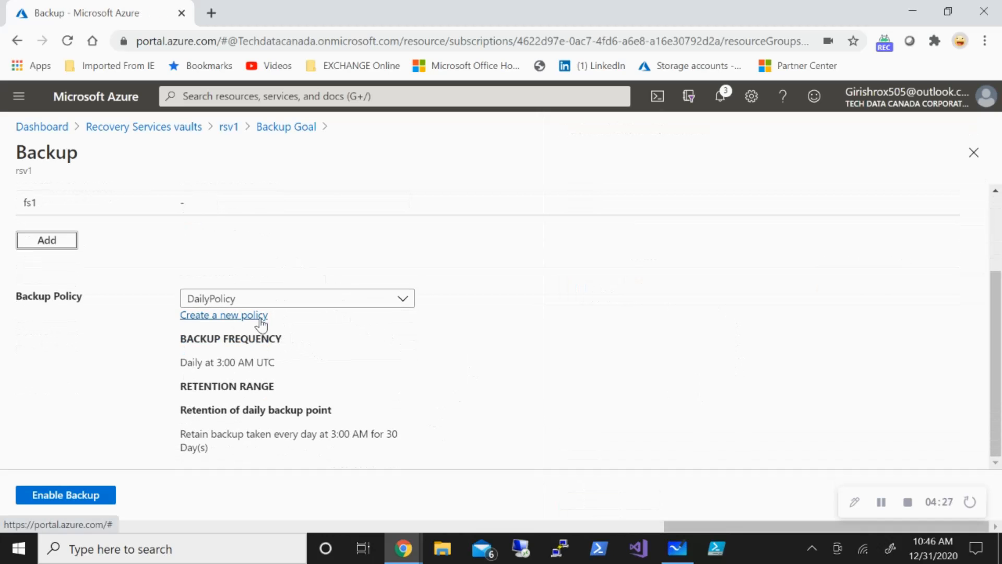
left_click(225, 314)
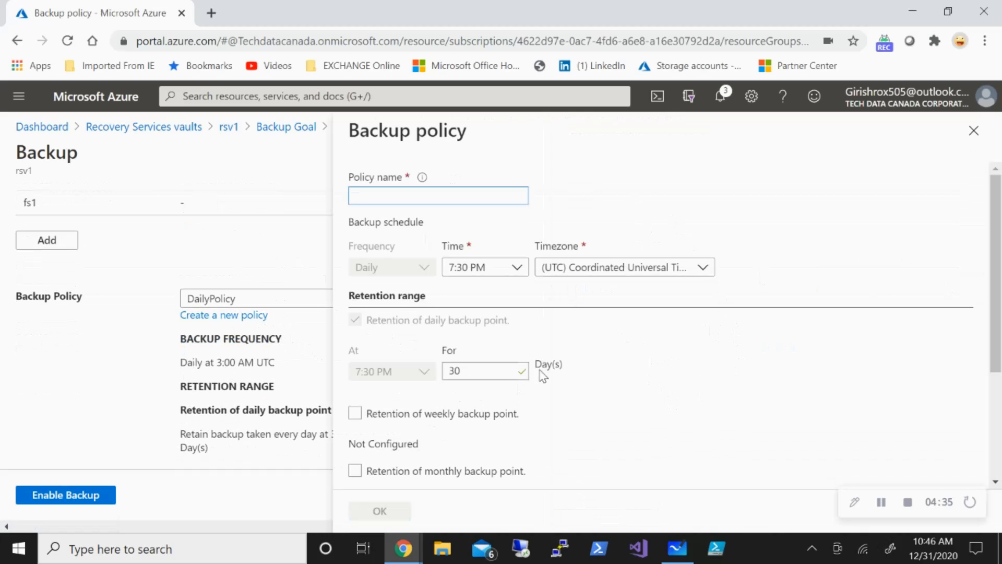
scroll(574, 366, "down", 3)
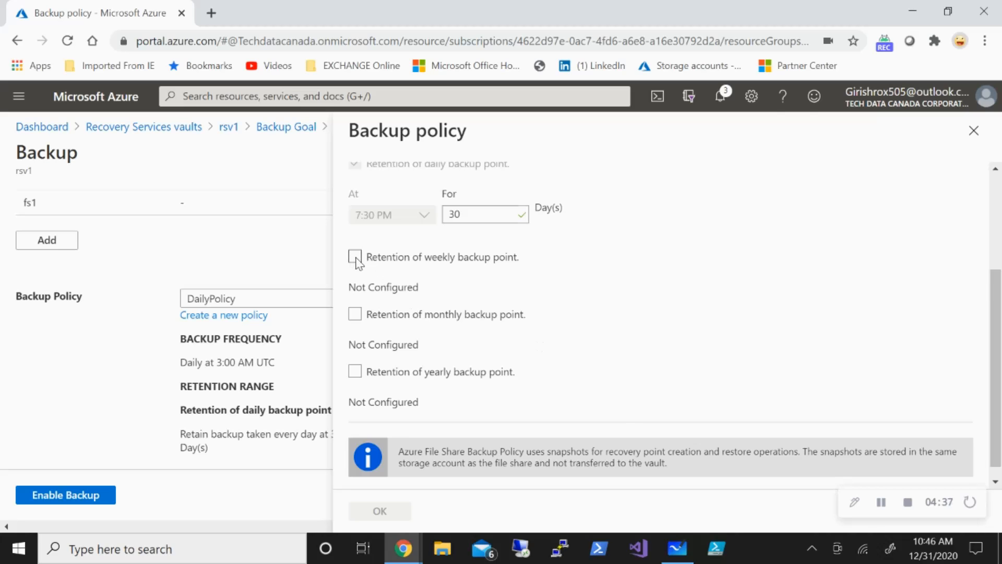
left_click(355, 257)
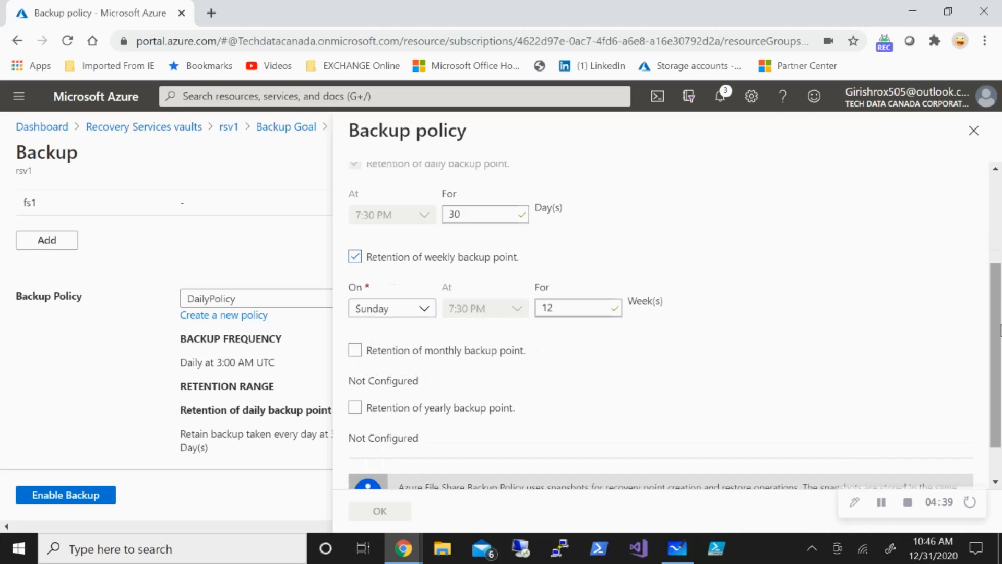
left_click_drag(998, 345, 998, 305)
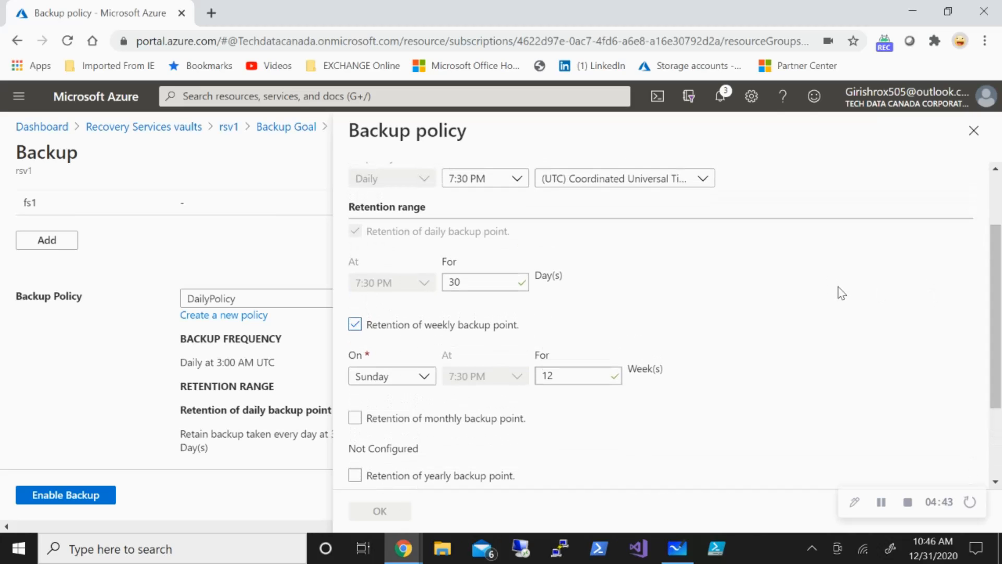
scroll(593, 365, "down", 2)
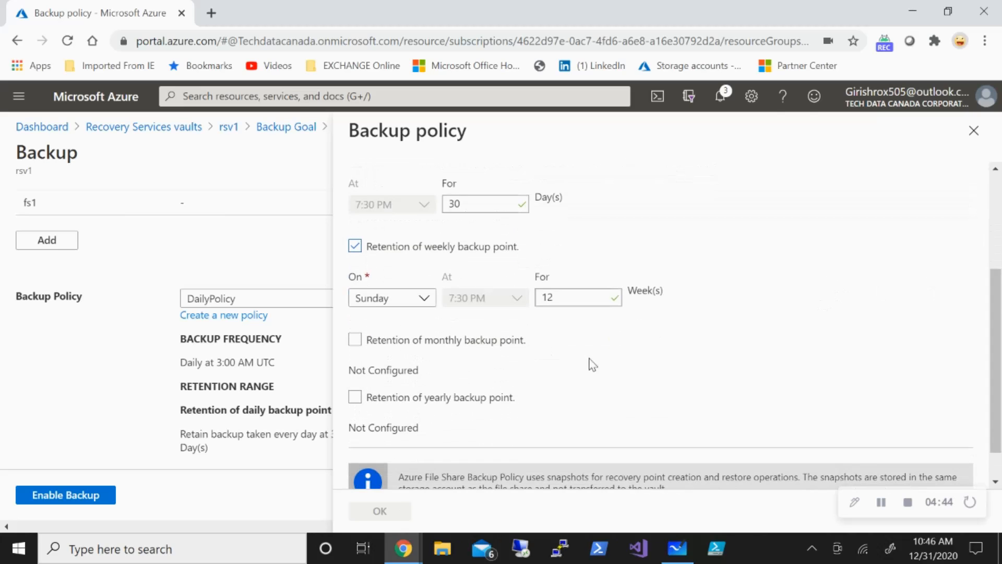
left_click(359, 343)
scroll(509, 382, "down", 2)
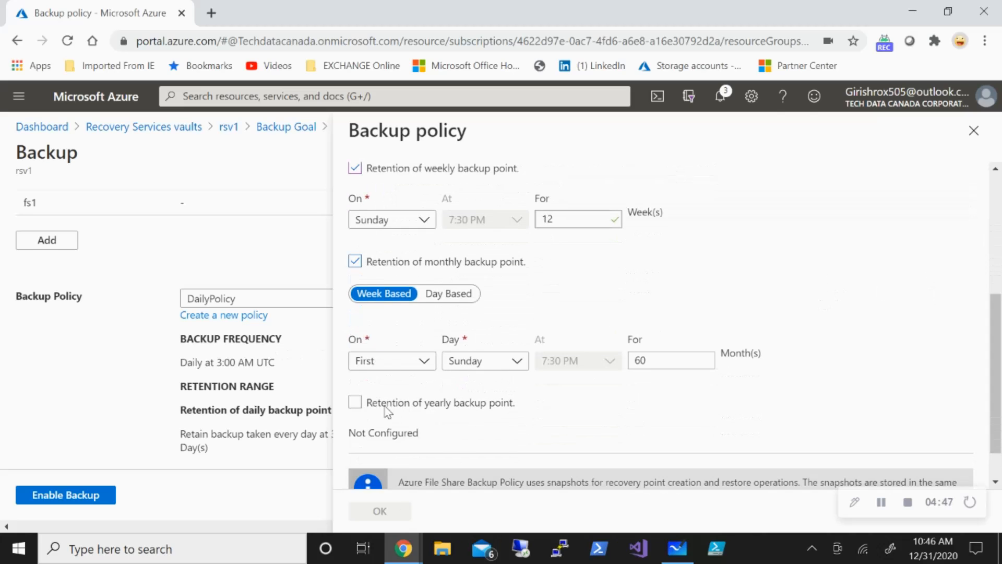
left_click(355, 403)
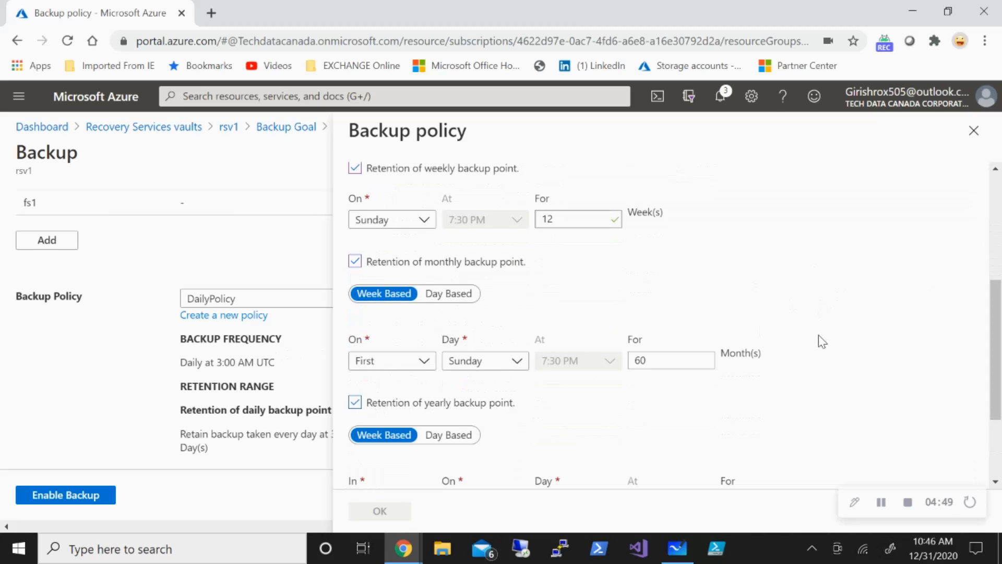
left_click(972, 131)
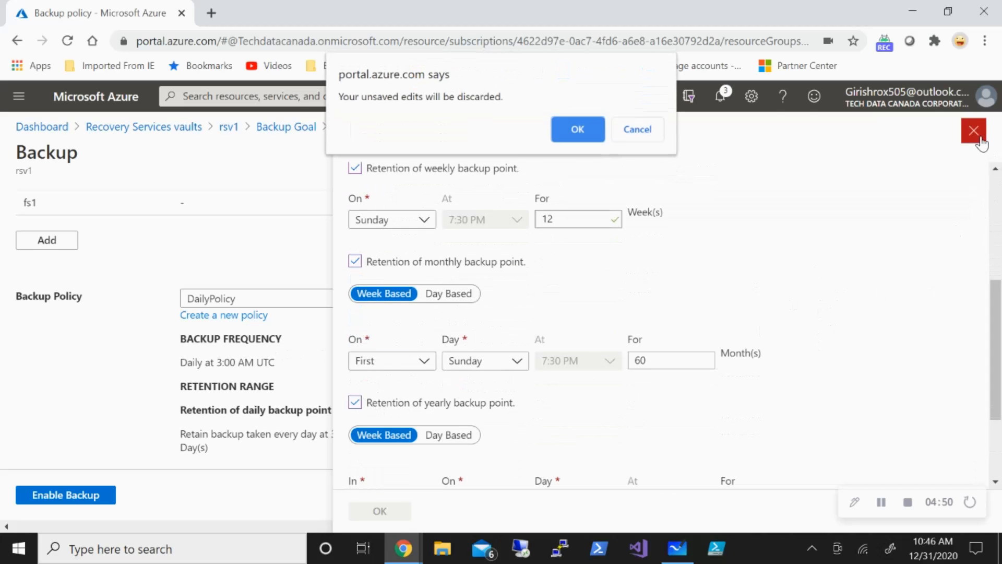
left_click(576, 128)
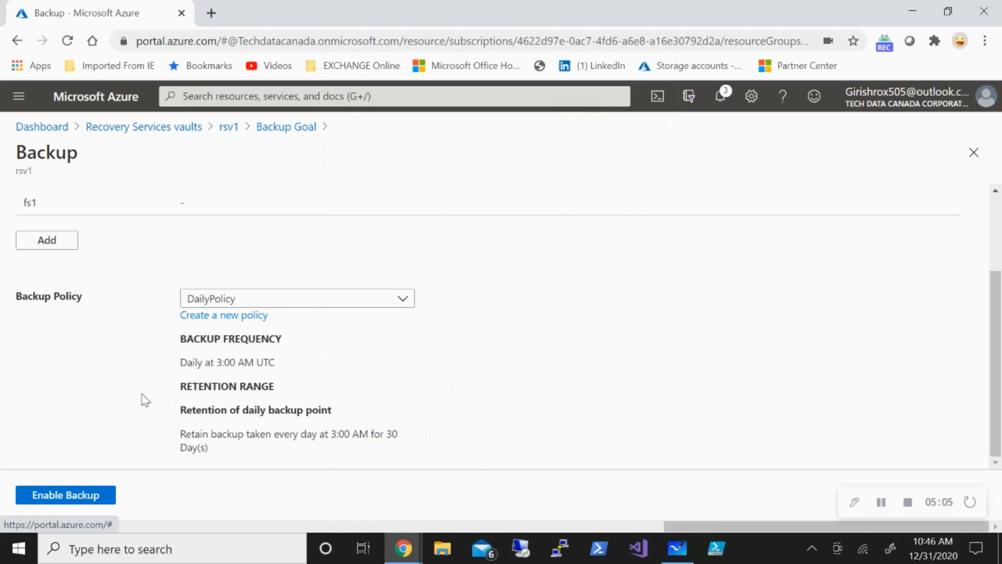
Enable the backup with DailyPolicy and reopen the rsv1 vault through the test-rg resource group.
left_click(95, 498)
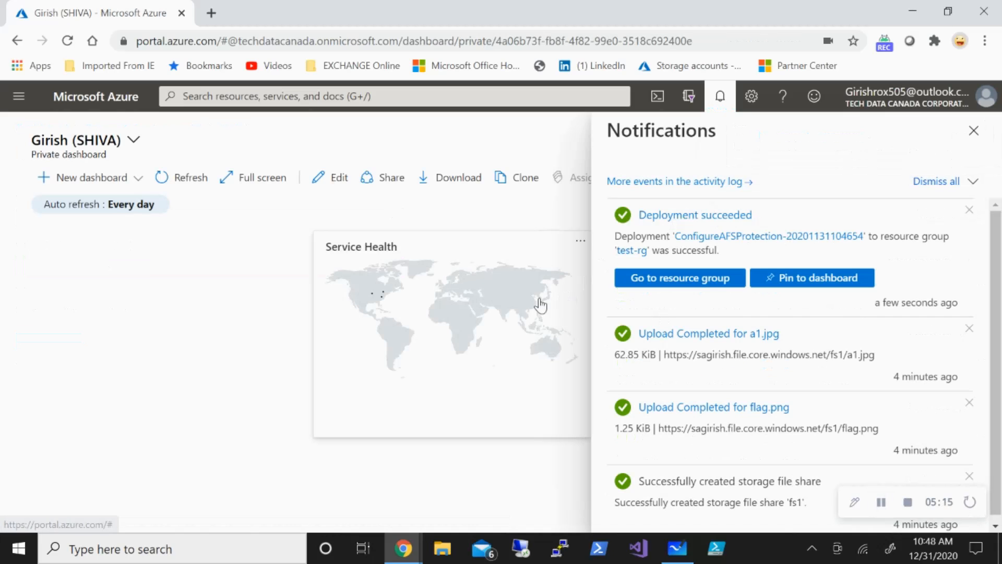
left_click(668, 280)
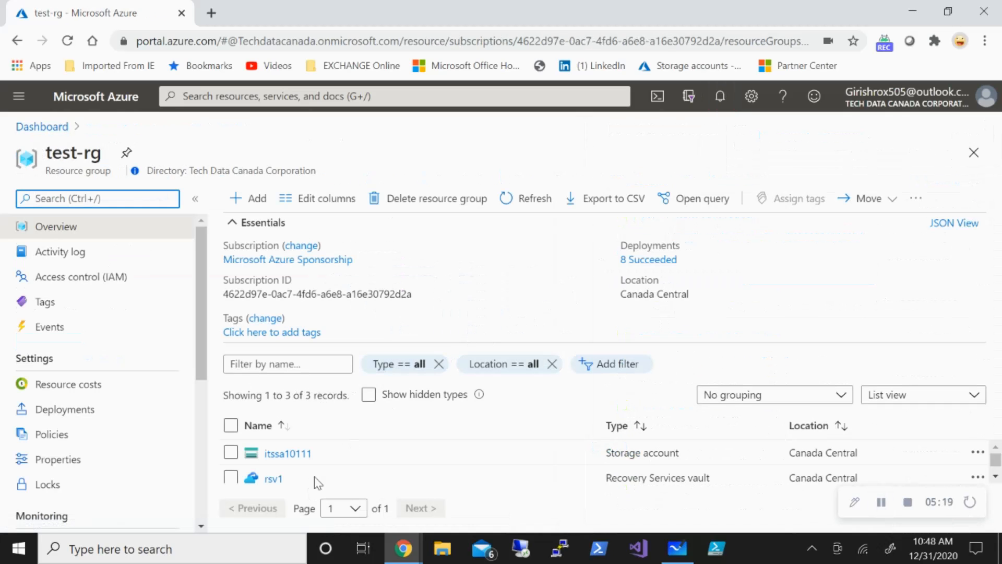
left_click(275, 480)
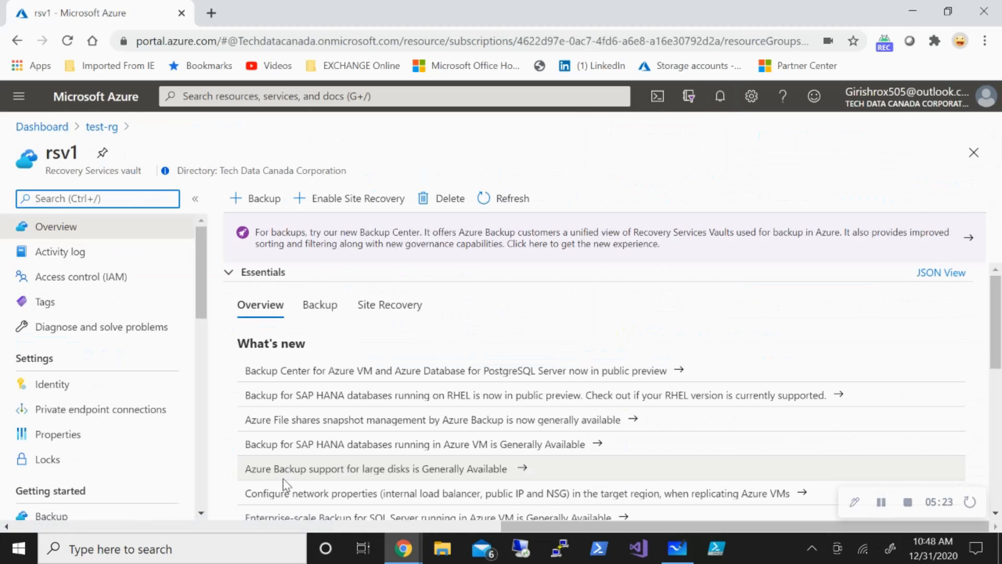
Open the fs1 backup item from the vault's Azure Storage (Azure Files) backup items.
scroll(137, 352, "down", 3)
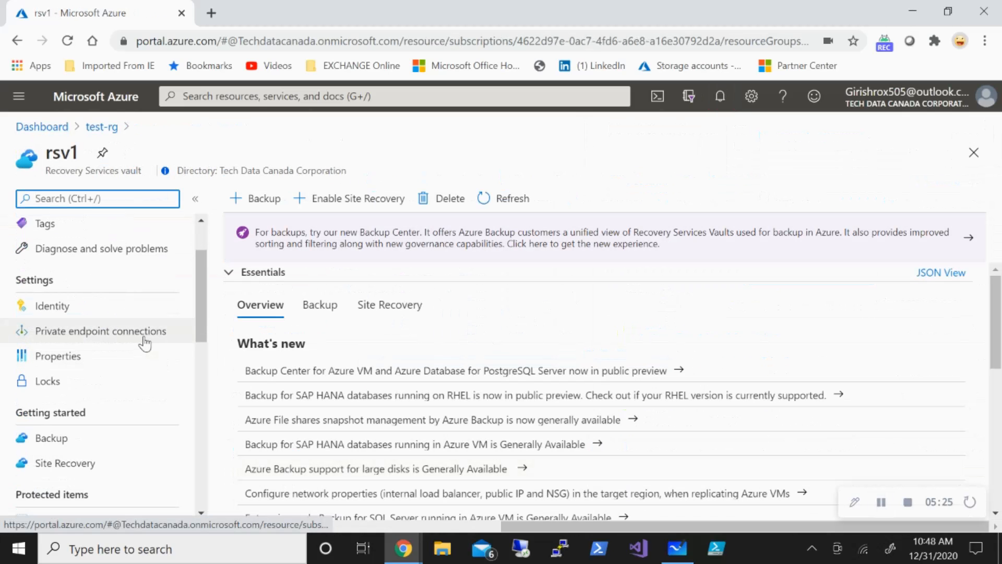
scroll(143, 342, "down", 5)
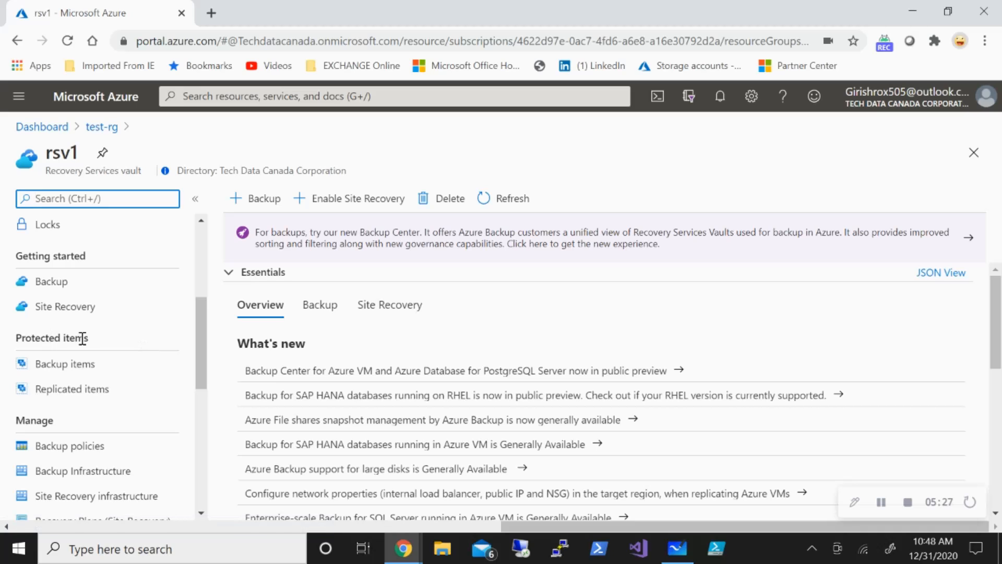
left_click(142, 364)
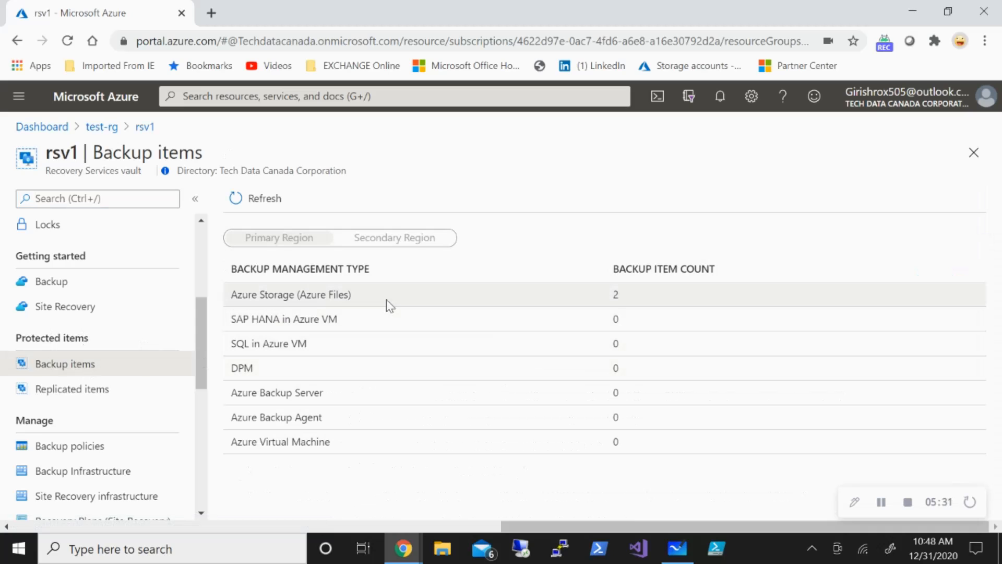
left_click(411, 302)
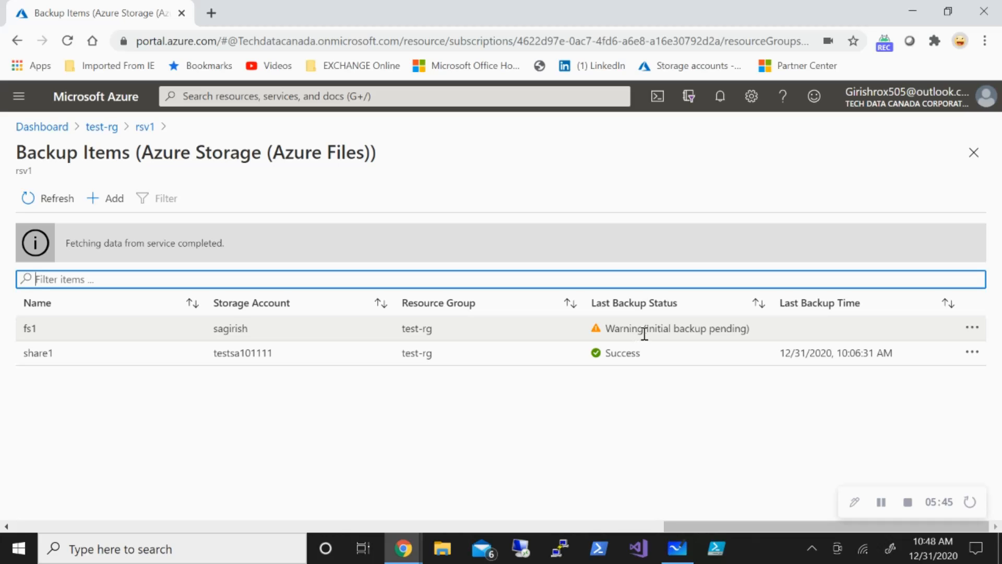
left_click(559, 332)
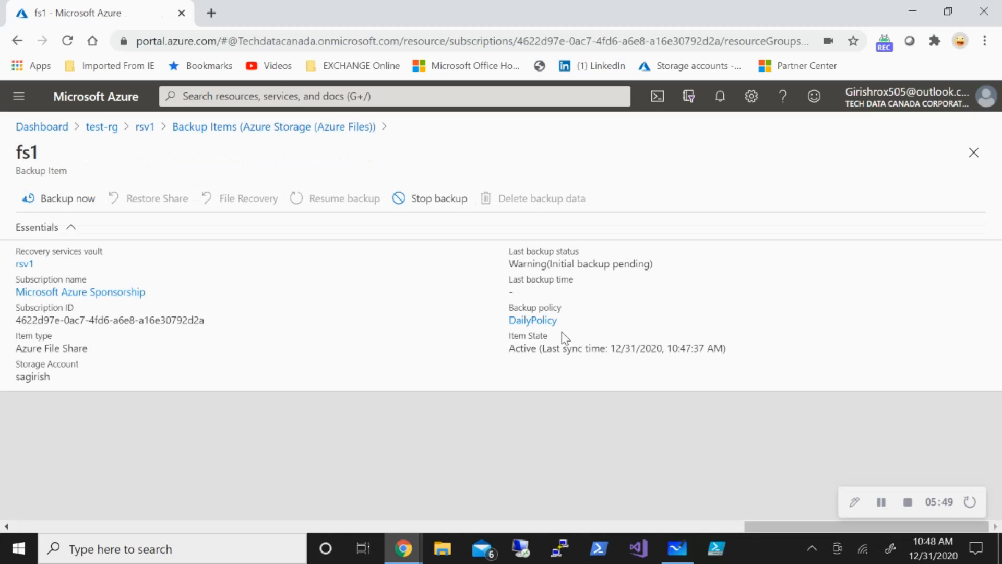
Run an on-demand backup of fs1 with a changed Retain Backup Till date.
left_click(68, 202)
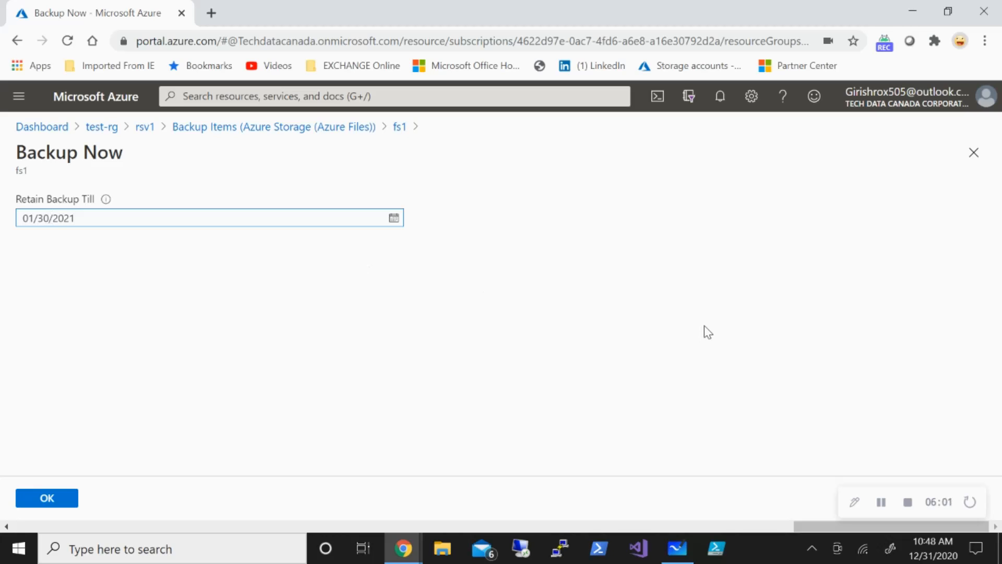
key("BackSpace")
key("BackSpace")
type("1")
left_click(46, 499)
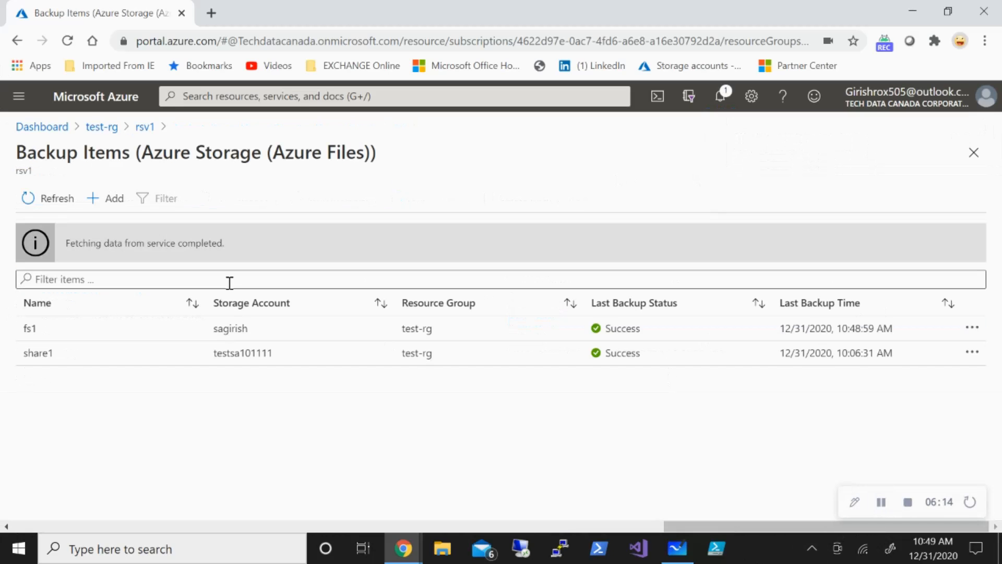
Reopen the fs1 backup item and duplicate its browser tab.
left_click(312, 327)
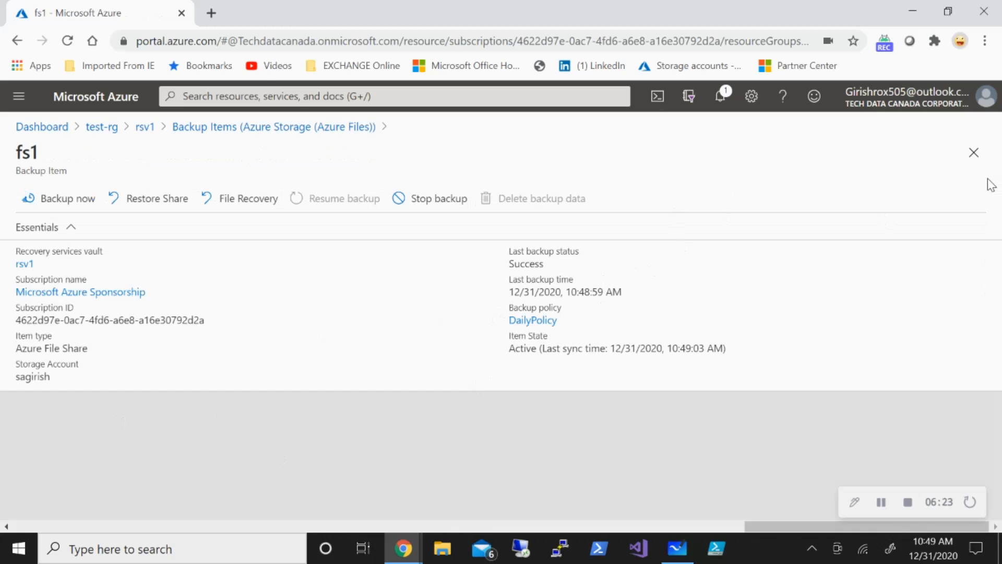
right_click(78, 6)
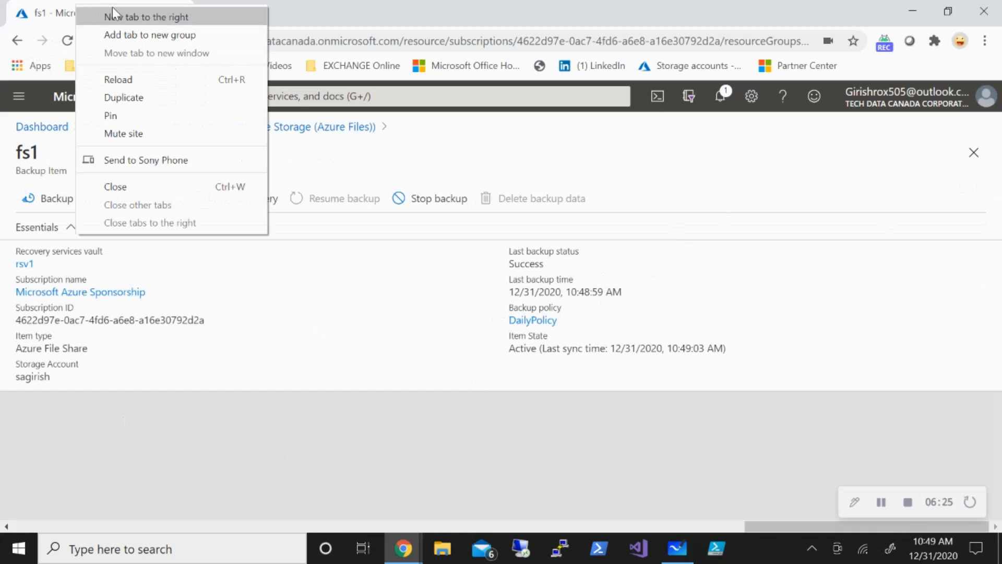
left_click(155, 98)
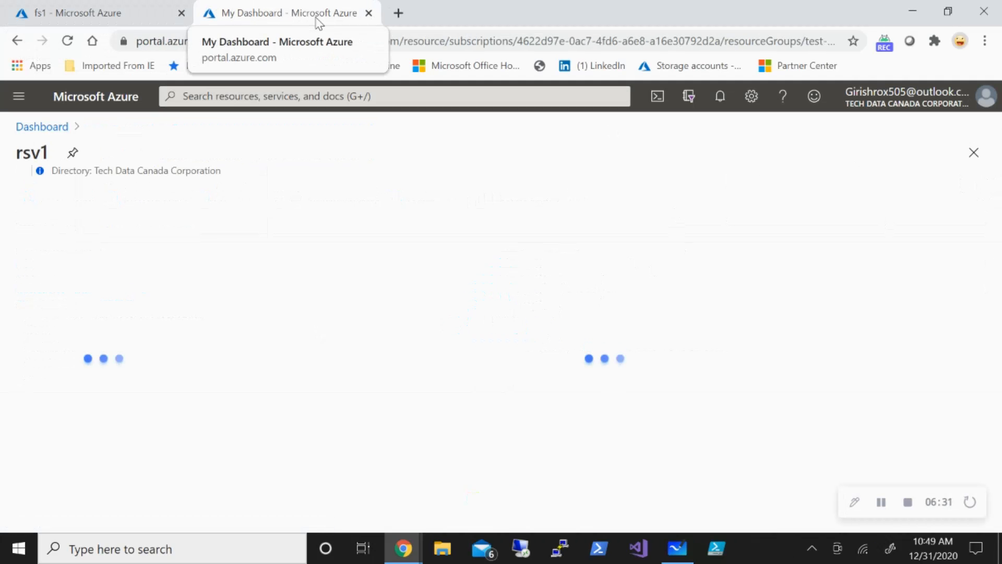
Search the portal for storage and open the Storage accounts list.
left_click(237, 96)
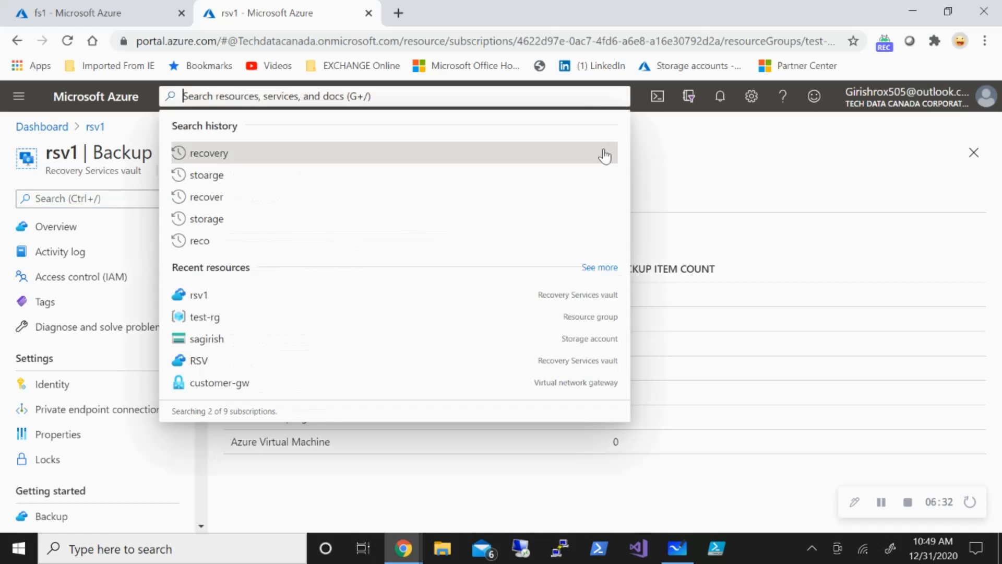
type("st")
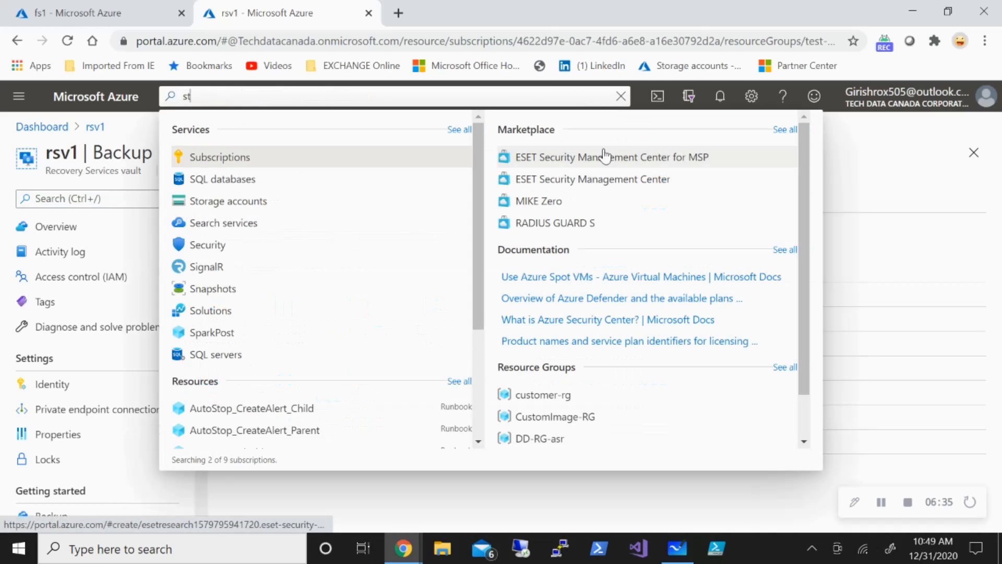
type("orage")
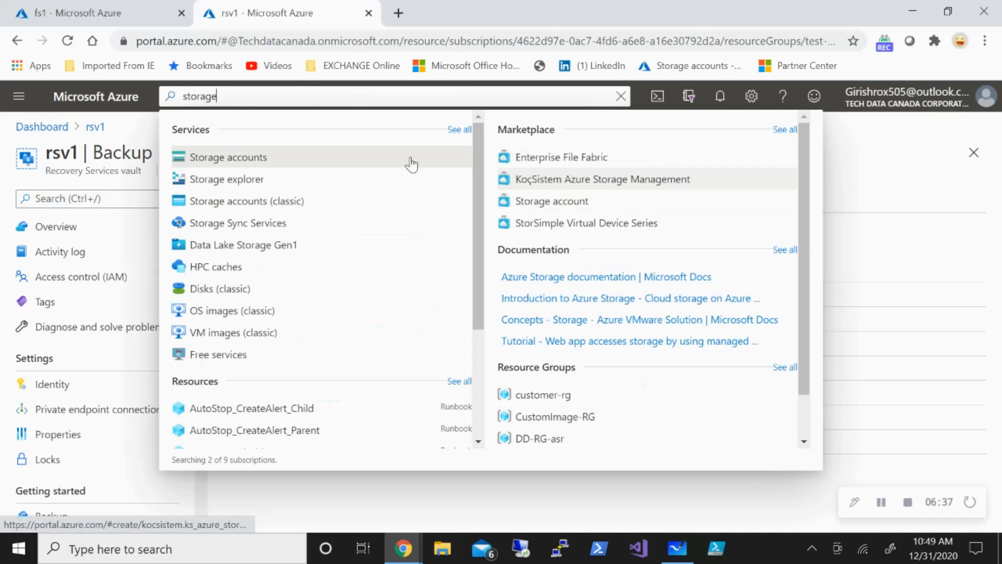
left_click(295, 151)
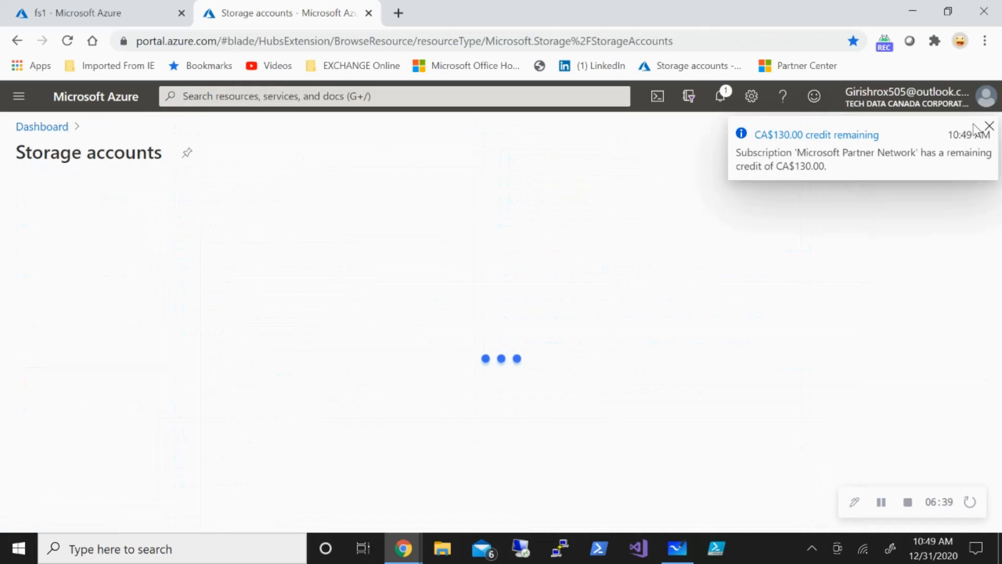
left_click(989, 126)
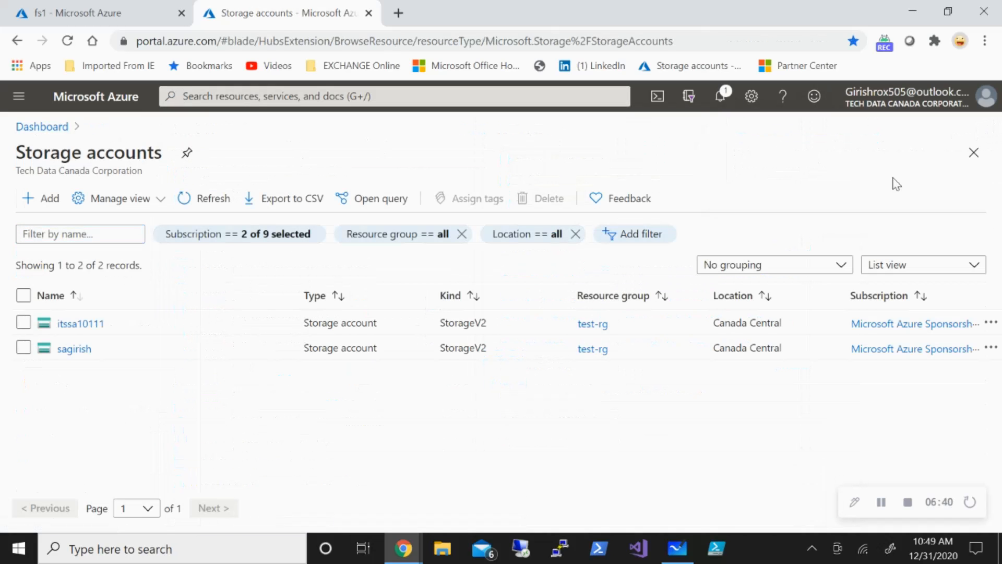
Open the fs1 file share from the file shares of the sagirish storage account.
left_click(76, 348)
scroll(360, 339, "down", 5)
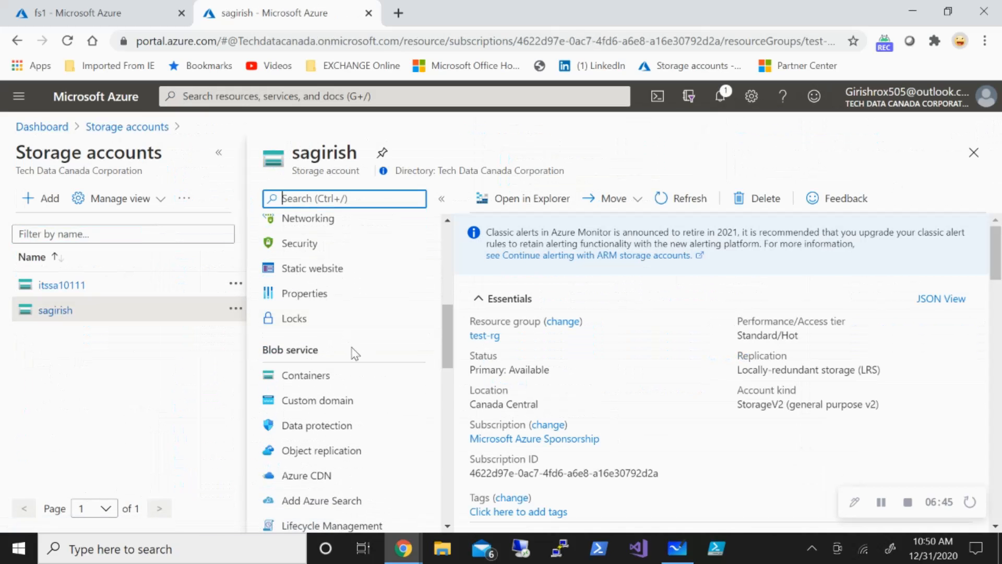
scroll(355, 366, "down", 3)
left_click(334, 459)
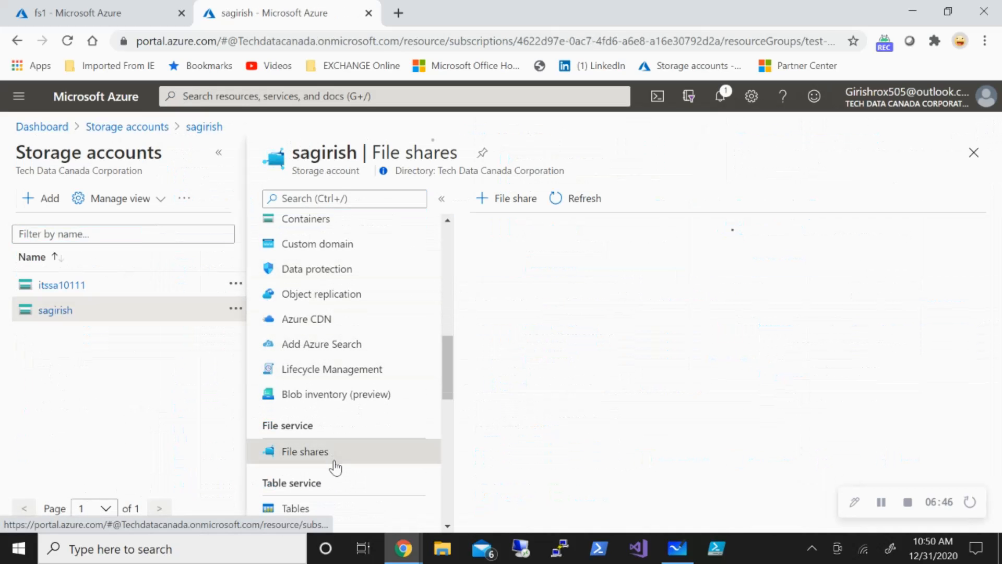
left_click(502, 381)
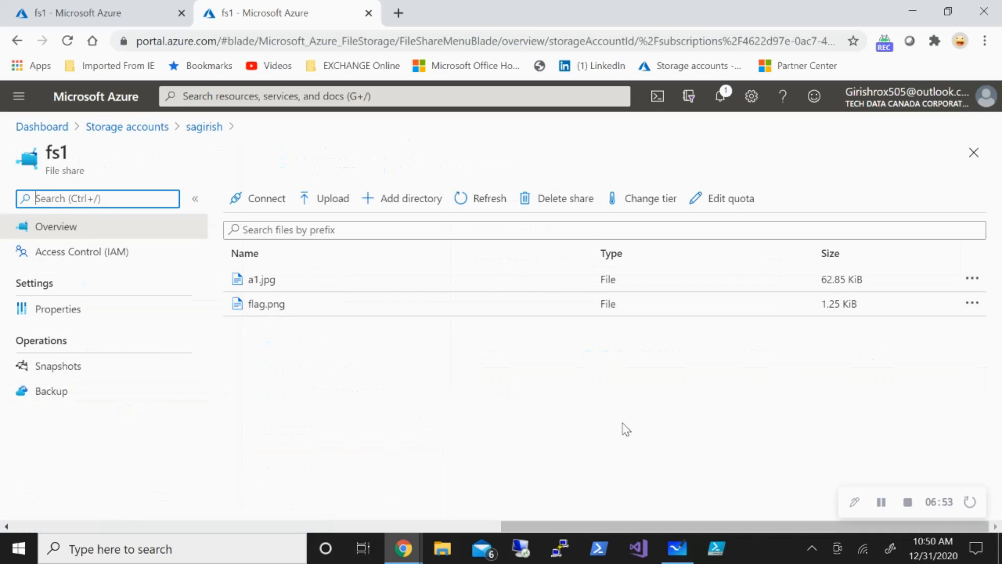
Delete the file a1.jpg from the fs1 file share and dismiss the notification.
left_click(409, 281)
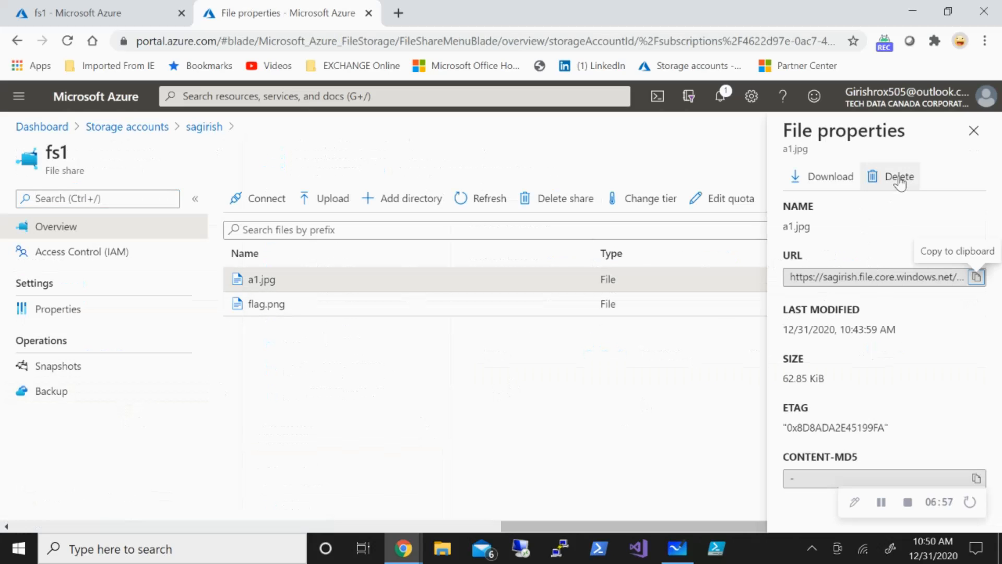
left_click(900, 179)
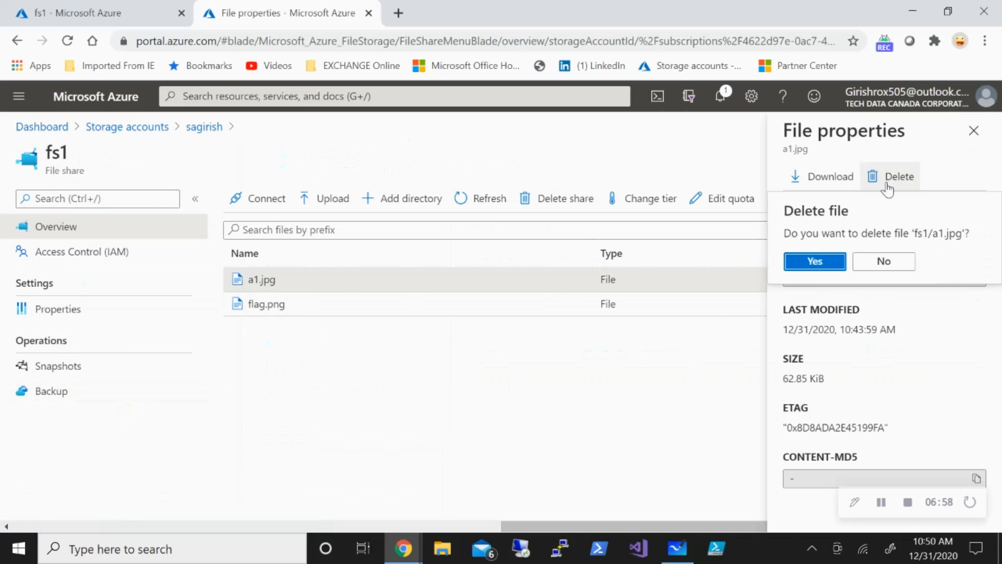
left_click(812, 261)
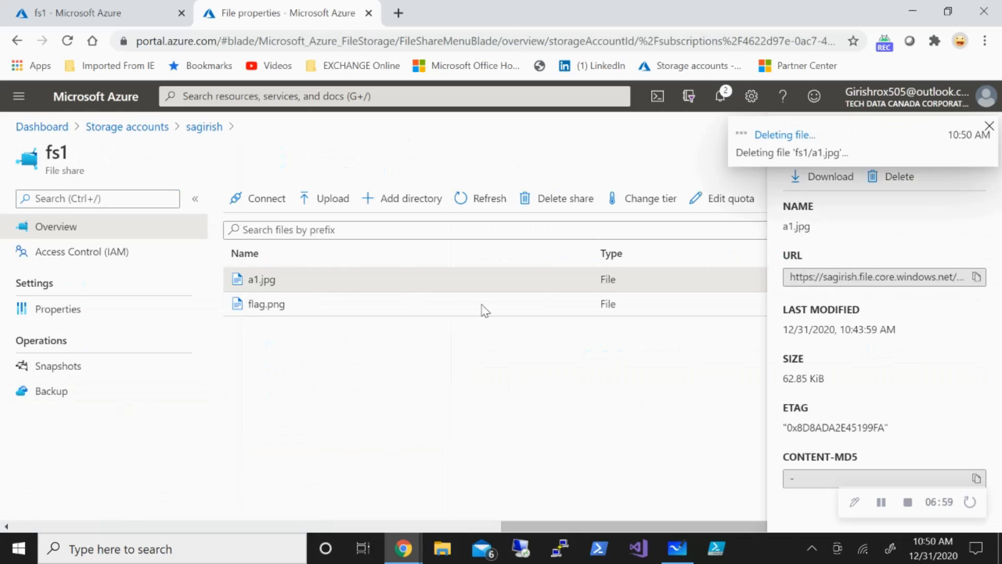
left_click(990, 127)
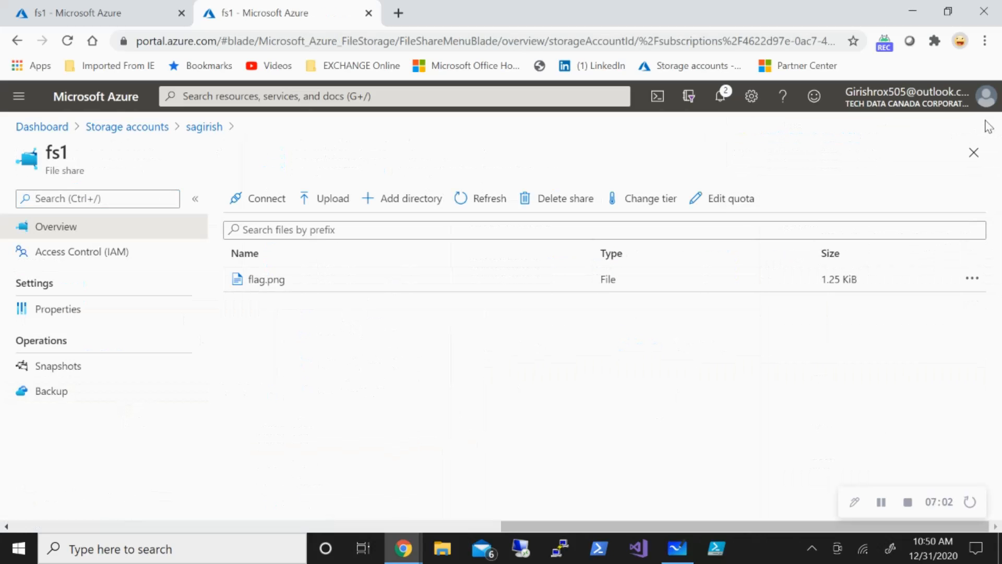
Start a Restore Share from the fs1 backup item and select the 12/31/2020, 10:49:00 AM restore point.
left_click(101, 17)
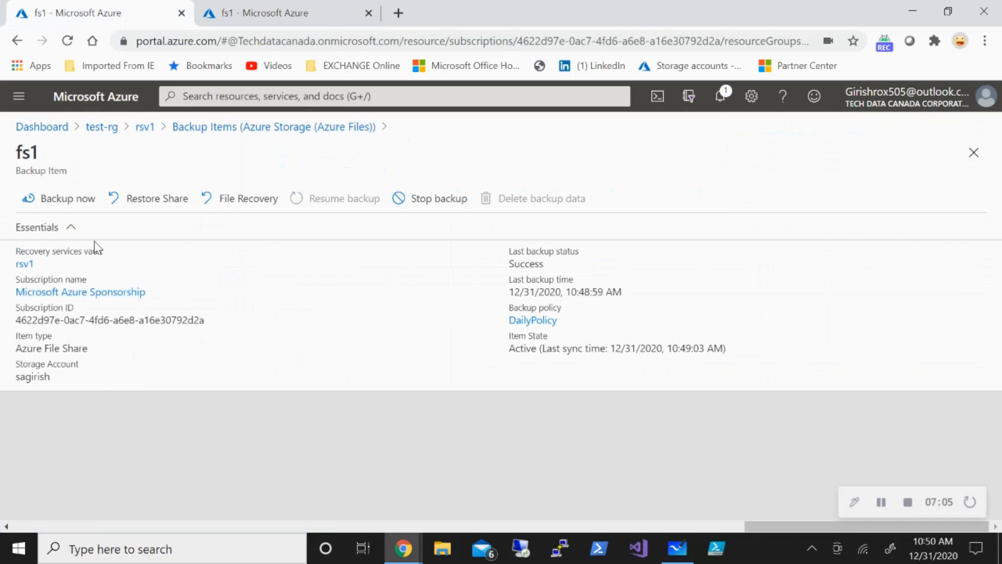
left_click(154, 209)
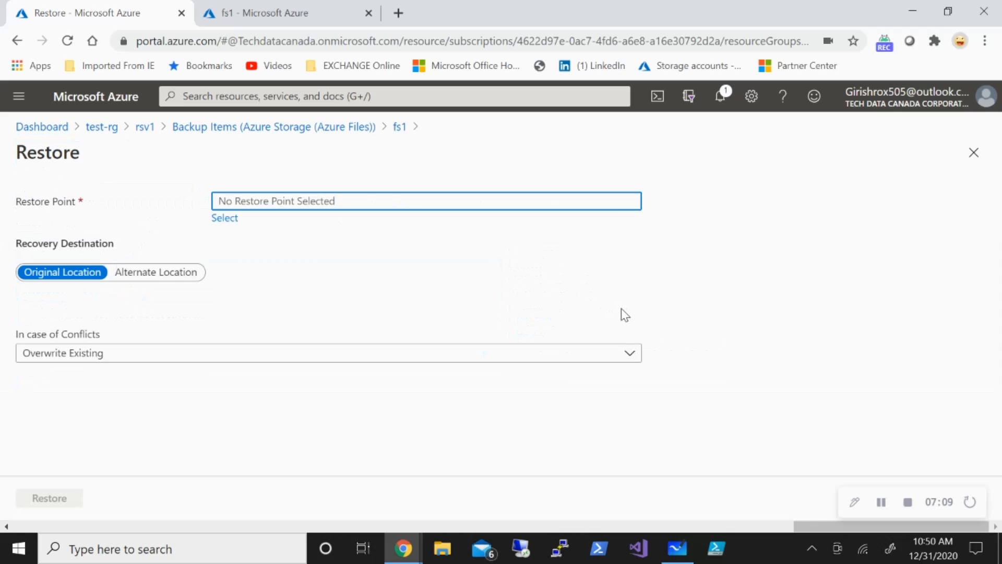
left_click(517, 284)
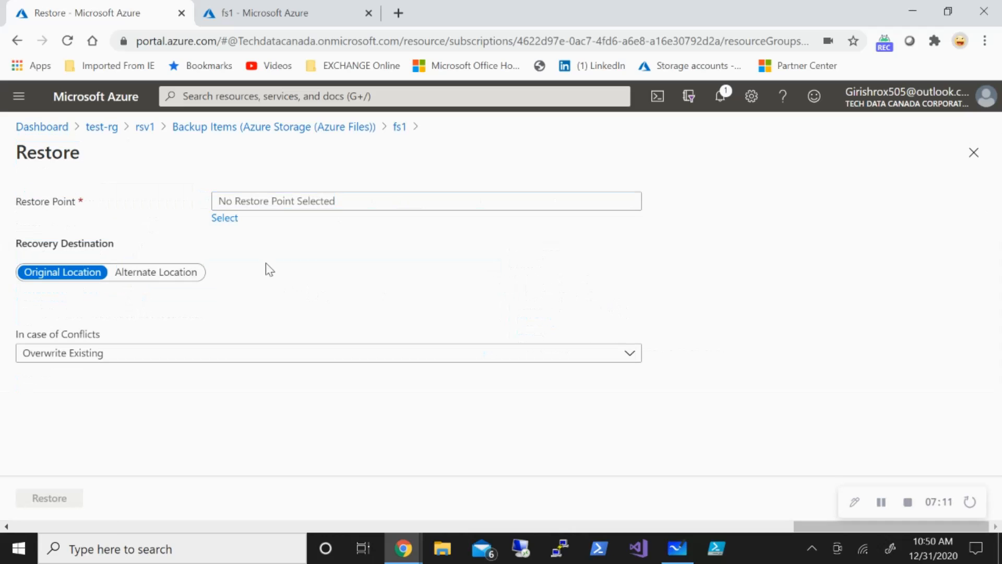
left_click(225, 219)
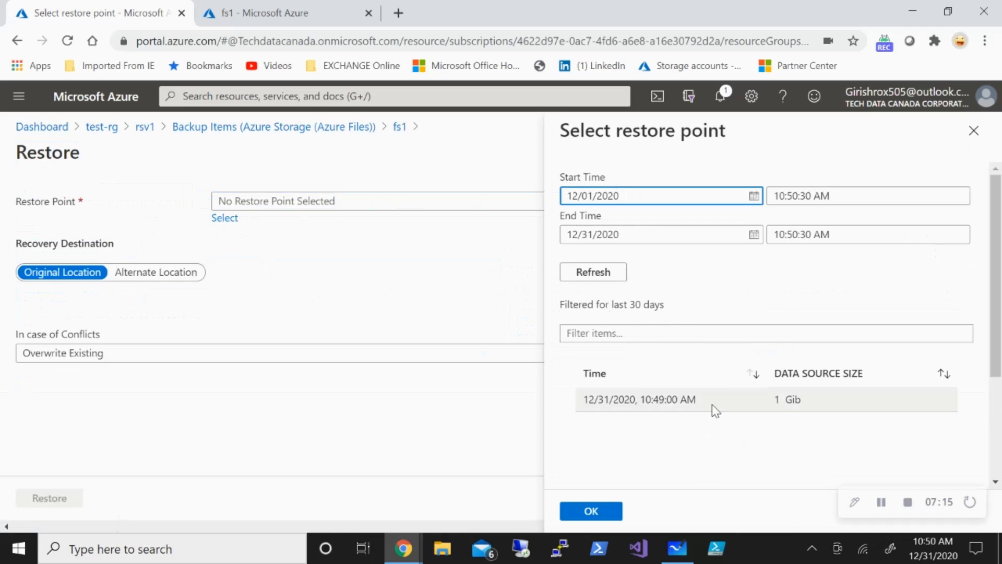
left_click(714, 408)
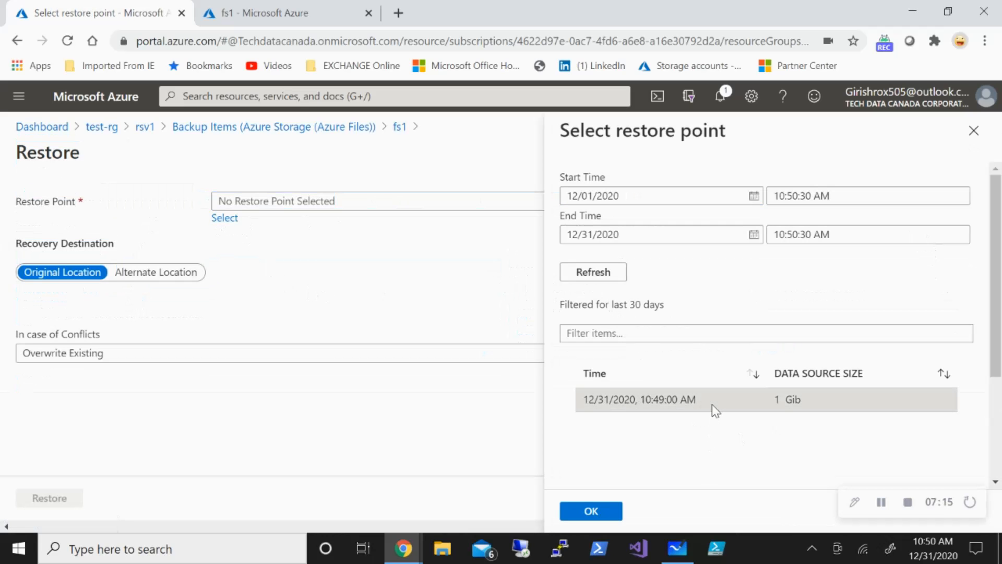
left_click(610, 517)
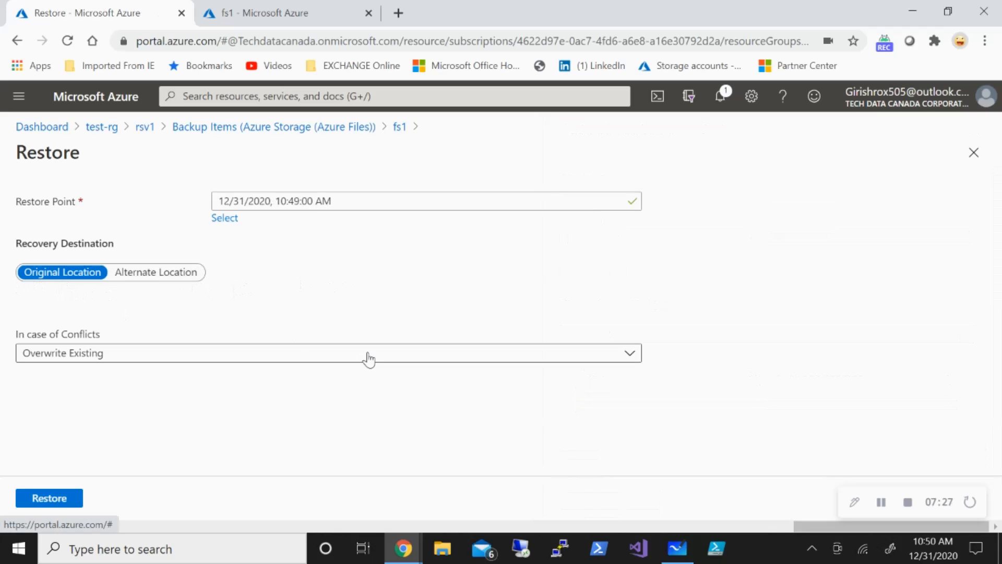
Restore the fs1 share to its original location with conflicts set to Overwrite Existing.
left_click(329, 358)
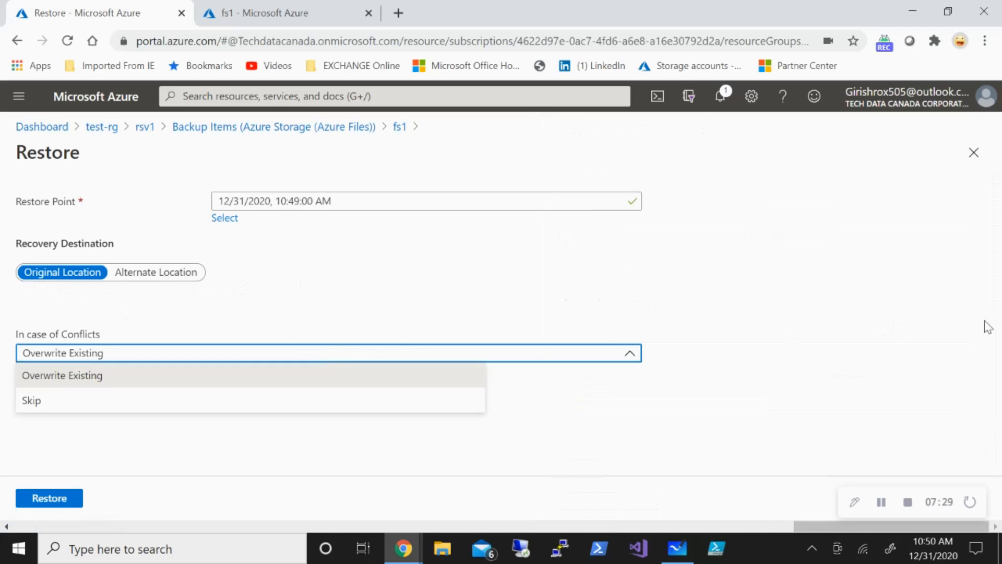
left_click(895, 321)
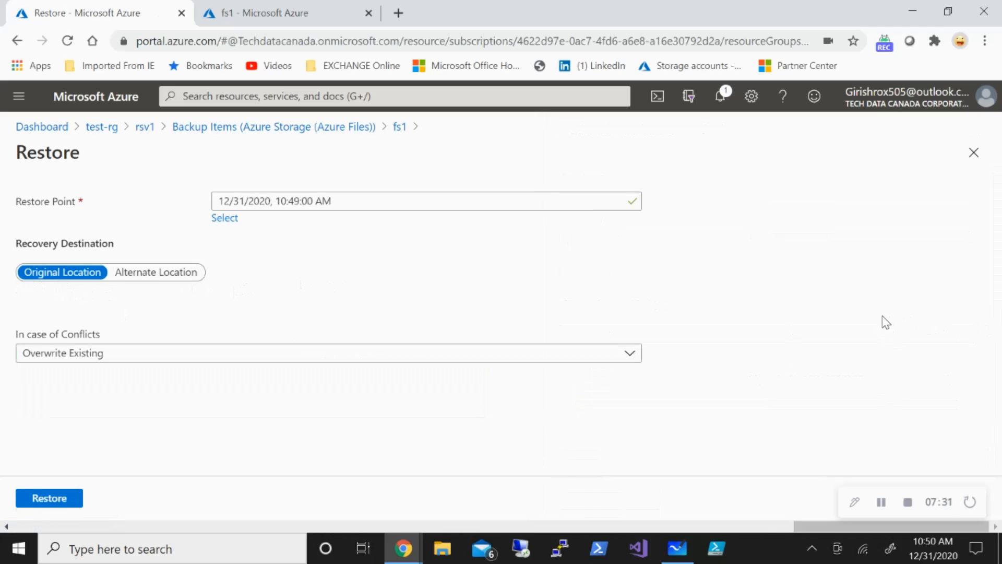
left_click(881, 501)
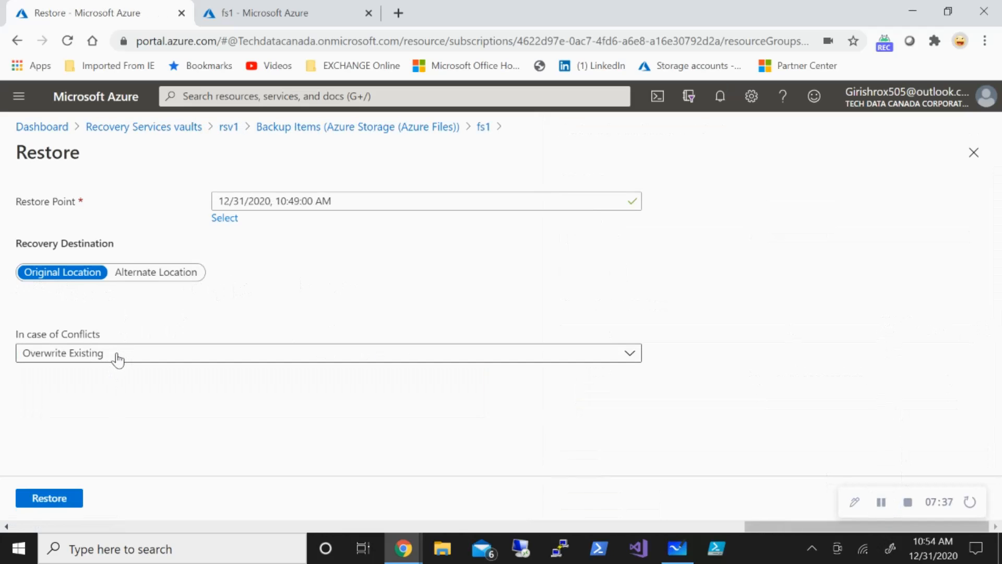
left_click(78, 502)
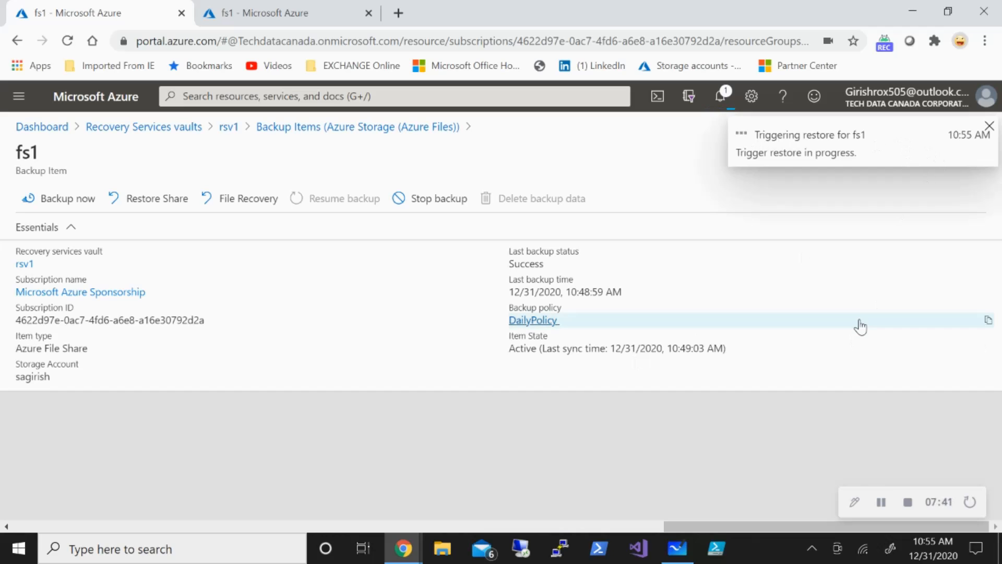
Check the fs1 restore job in Backup jobs and refresh the file list of the fs1 share.
left_click(881, 502)
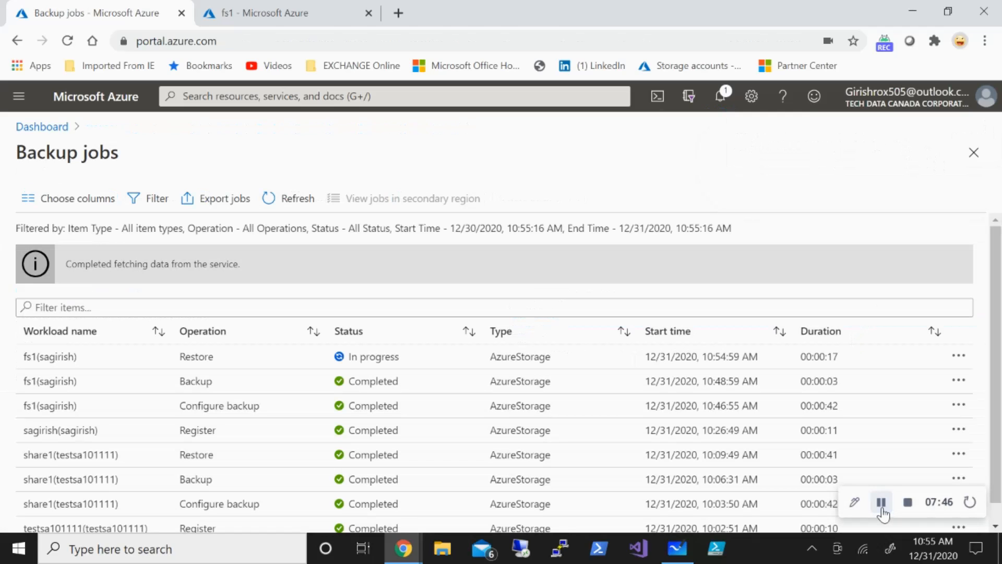
left_click(881, 502)
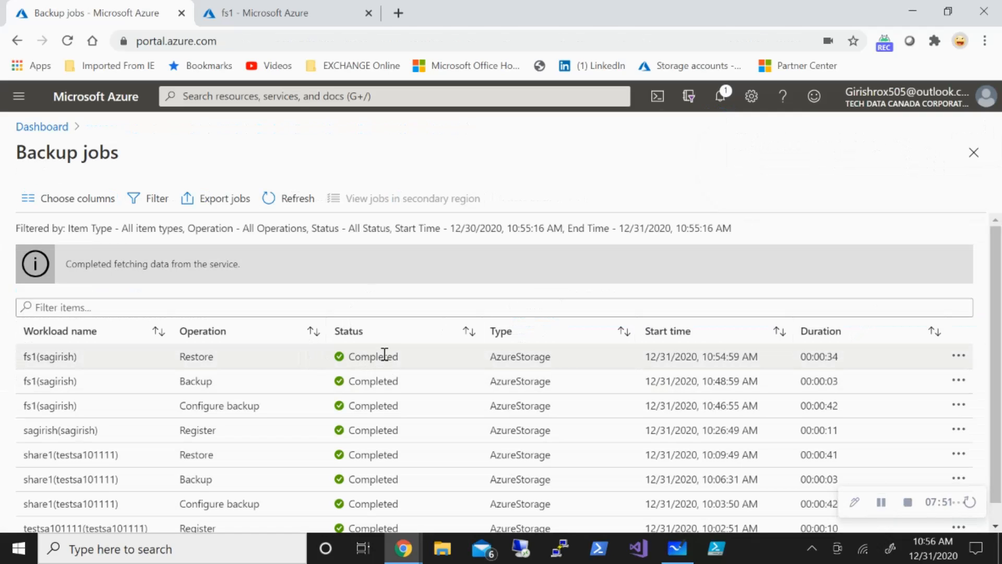
left_click(261, 12)
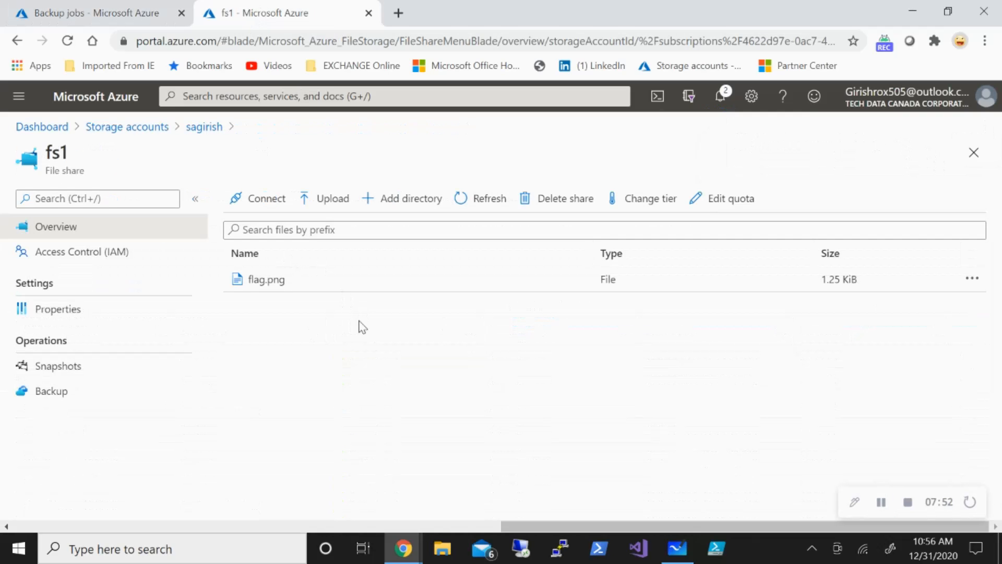
left_click(472, 201)
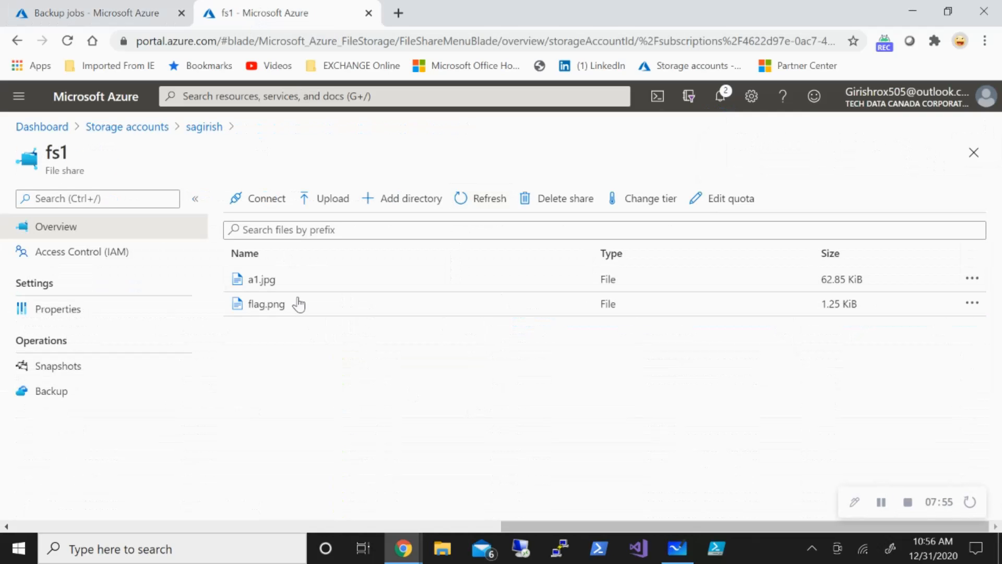